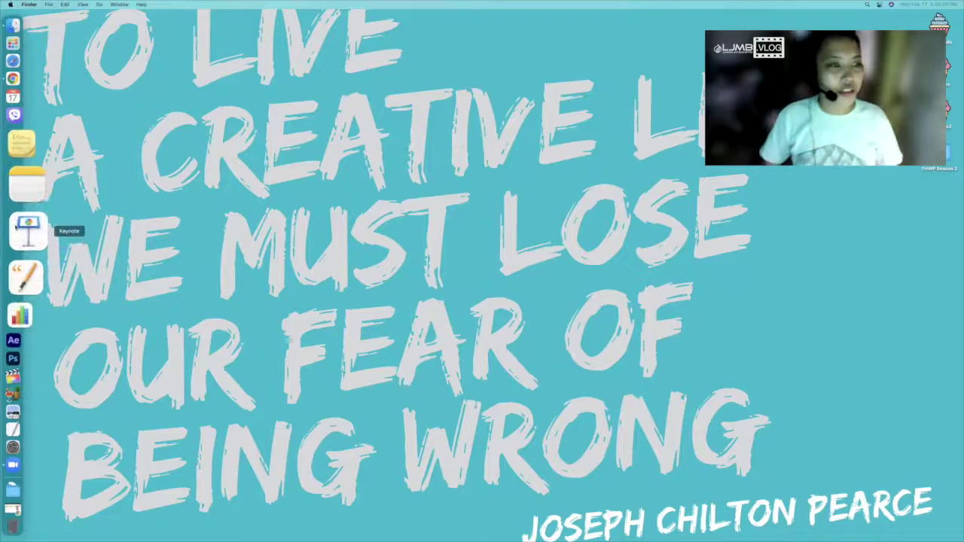
Create a new wide Keynote presentation with the Basic White theme and delete the title, subtitle and author placeholders.
{"action": "left_click", "coordinate": [16, 228]}
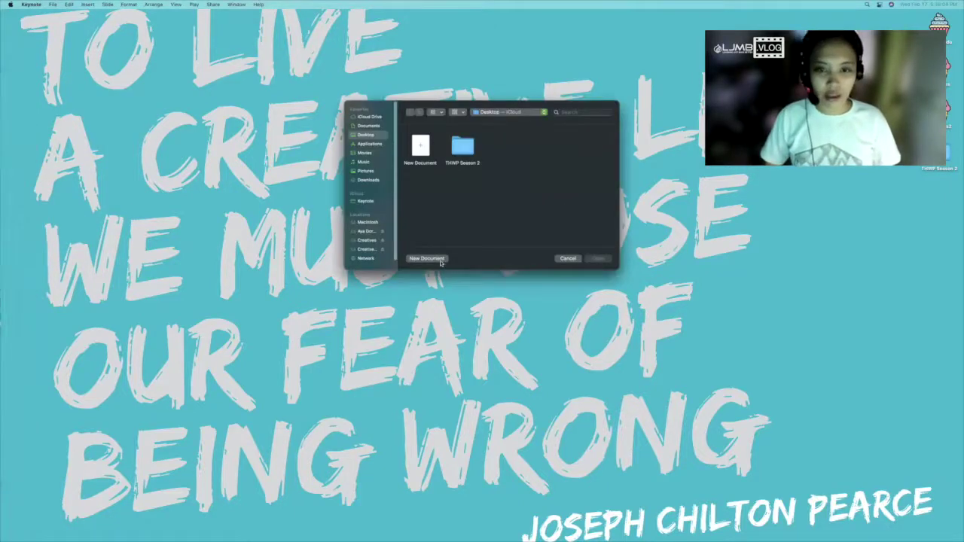
{"action": "left_click", "coordinate": [426, 259]}
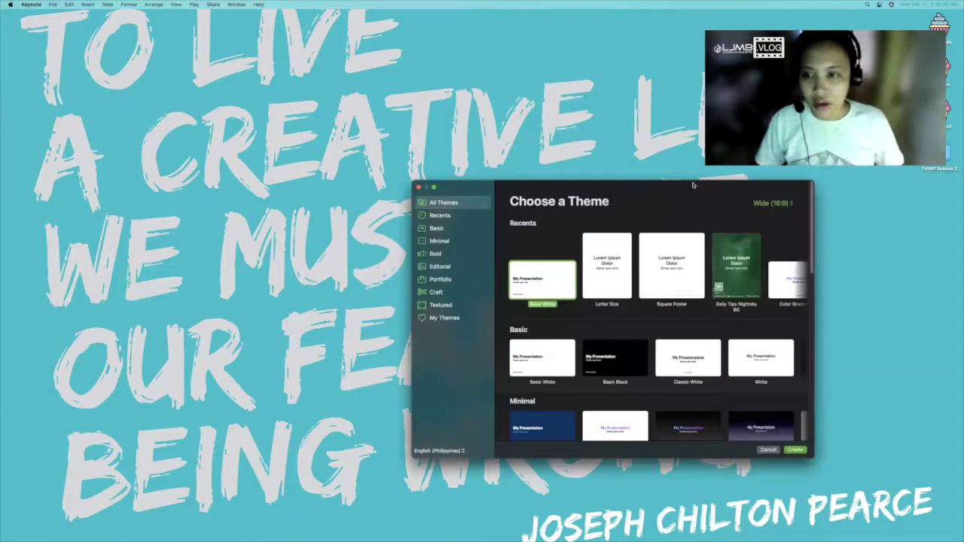
{"action": "left_click_drag", "start_coordinate": [693, 185], "coordinate": [503, 130]}
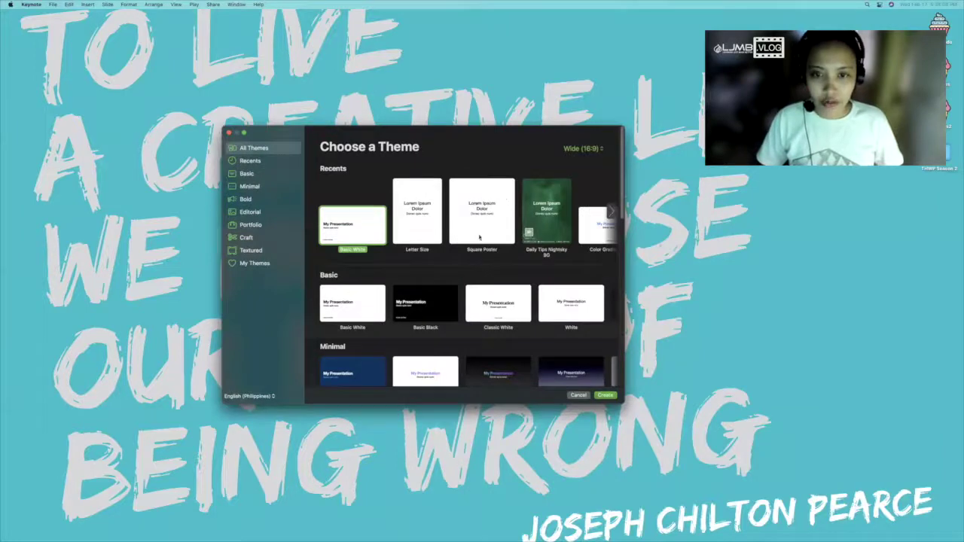
{"action": "double_click", "coordinate": [366, 237]}
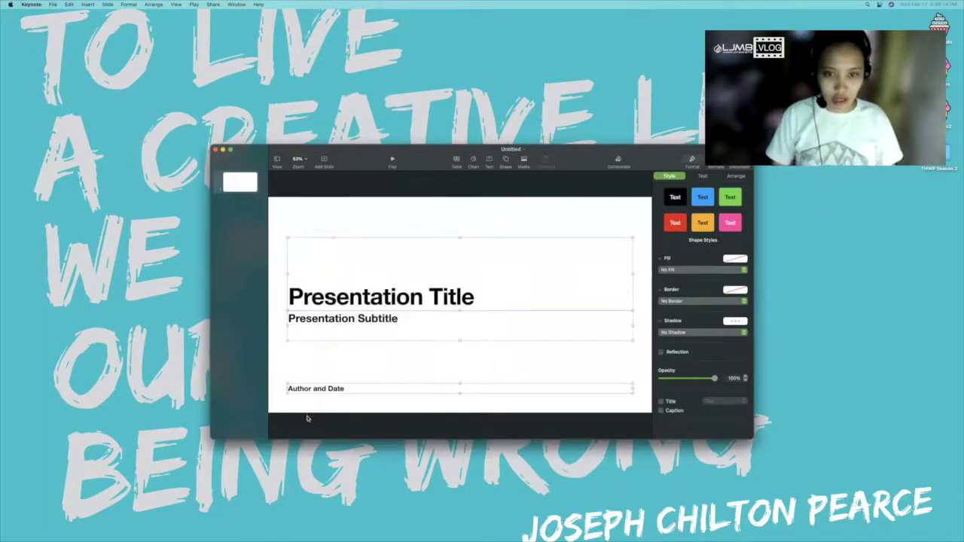
{"action": "key", "text": "Delete"}
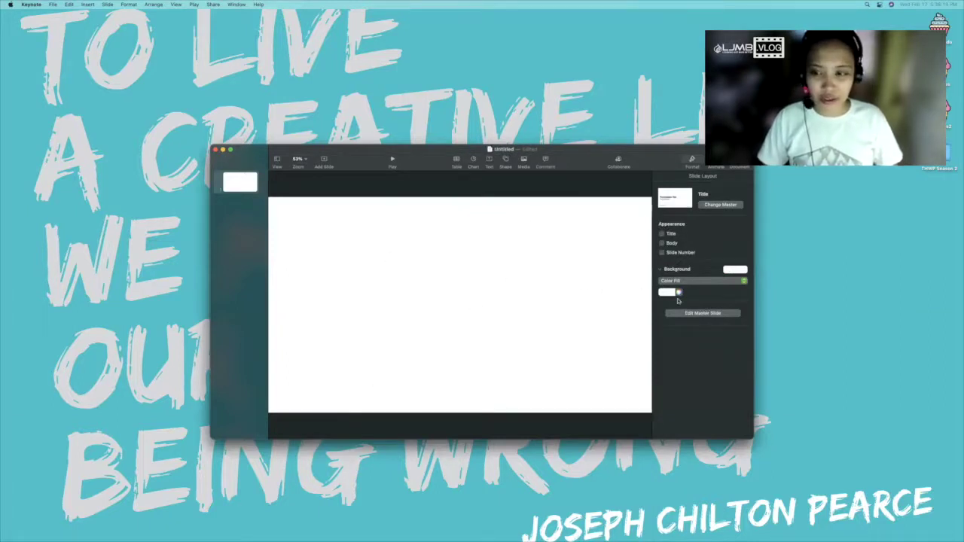
Set a custom slide size of 1920 by 1920 pts and enlarge the presentation window.
{"action": "left_click_drag", "start_coordinate": [659, 167], "coordinate": [604, 183]}
{"action": "left_click", "coordinate": [684, 176]}
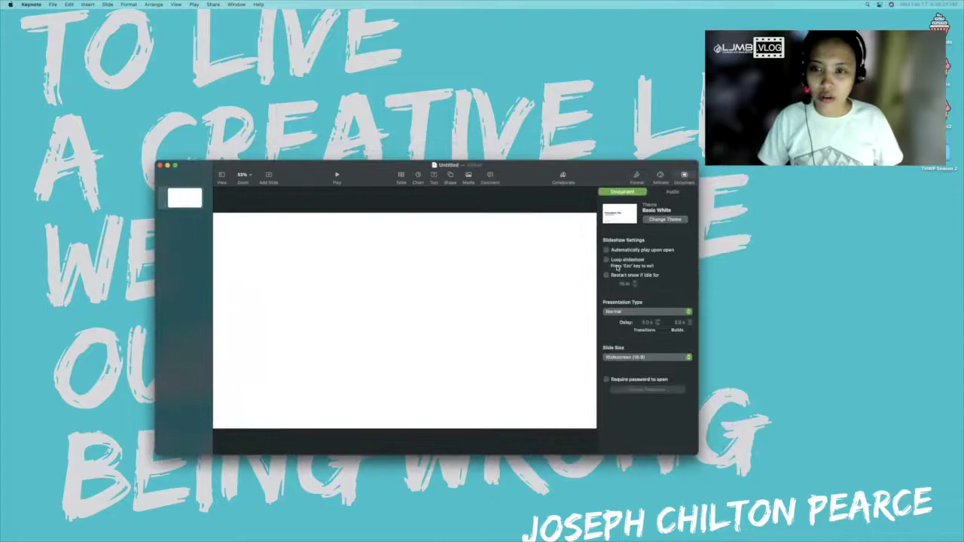
{"action": "left_click", "coordinate": [647, 359]}
{"action": "left_click", "coordinate": [647, 370]}
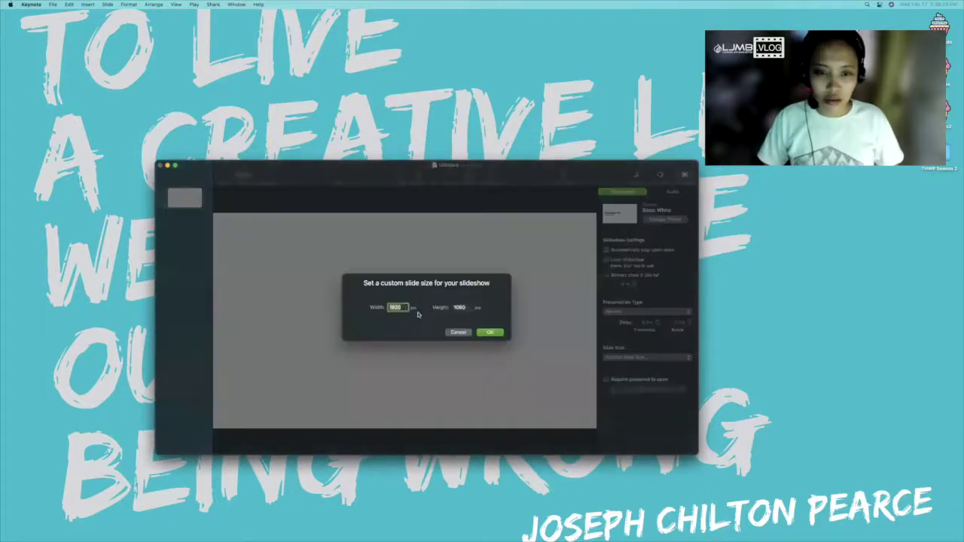
{"action": "key", "text": "super+c"}
{"action": "left_click_drag", "start_coordinate": [460, 307], "coordinate": [452, 307]}
{"action": "key", "text": "super+v"}
{"action": "key", "text": "super+a"}
{"action": "left_click", "coordinate": [488, 332]}
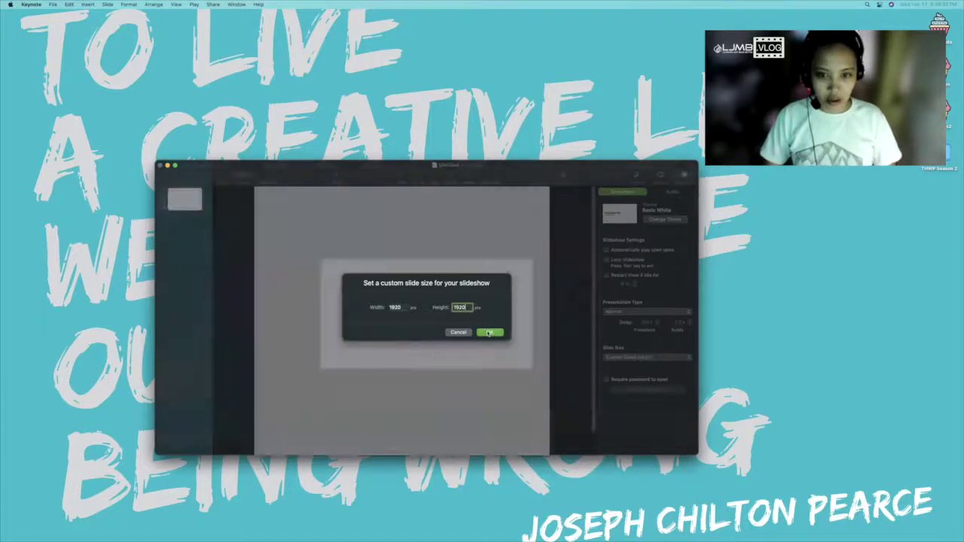
{"action": "left_click_drag", "start_coordinate": [703, 392], "coordinate": [725, 462]}
{"action": "left_click_drag", "start_coordinate": [597, 102], "coordinate": [575, 81]}
Preview the image THWP Season 2.001.jpeg in the THWP Season 2 desktop folder as a design reference.
{"action": "mouse_move", "coordinate": [2, 83]}
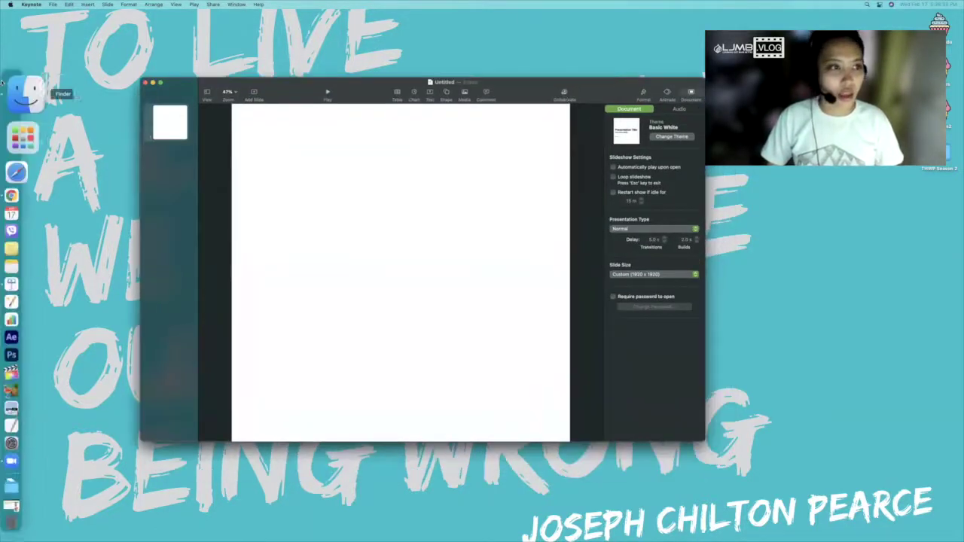
{"action": "left_click", "coordinate": [950, 160]}
{"action": "double_click", "coordinate": [950, 155]}
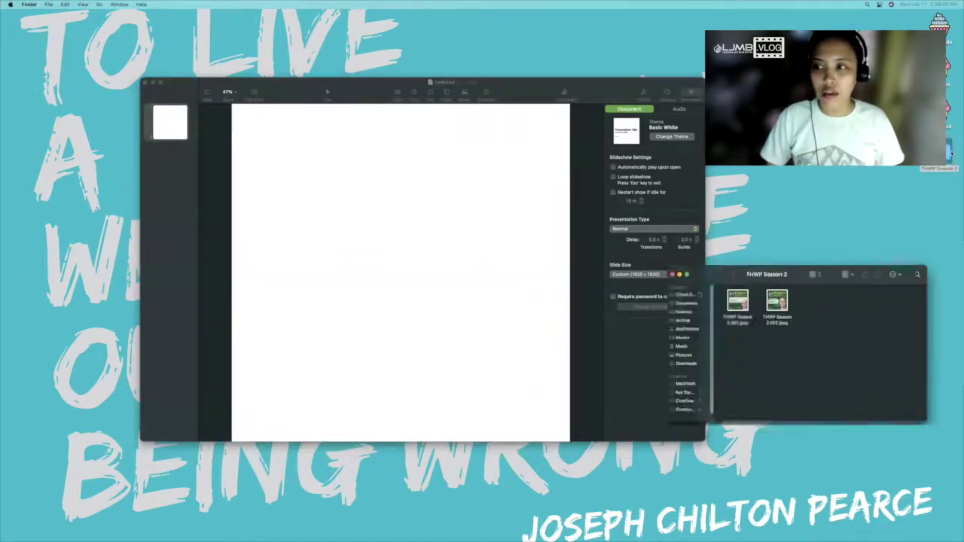
{"action": "left_click", "coordinate": [727, 311]}
{"action": "key", "text": "space"}
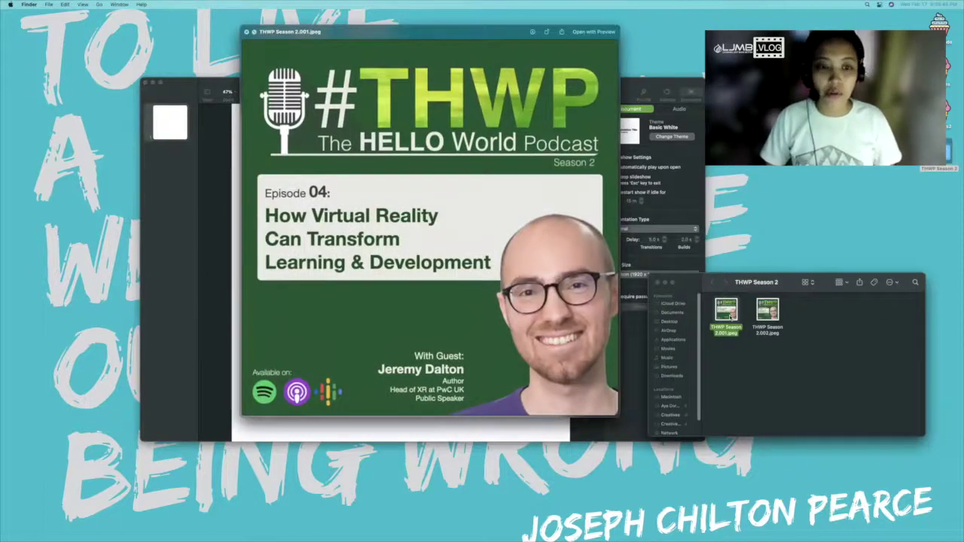
{"action": "key", "text": "space"}
{"action": "left_click", "coordinate": [721, 433]}
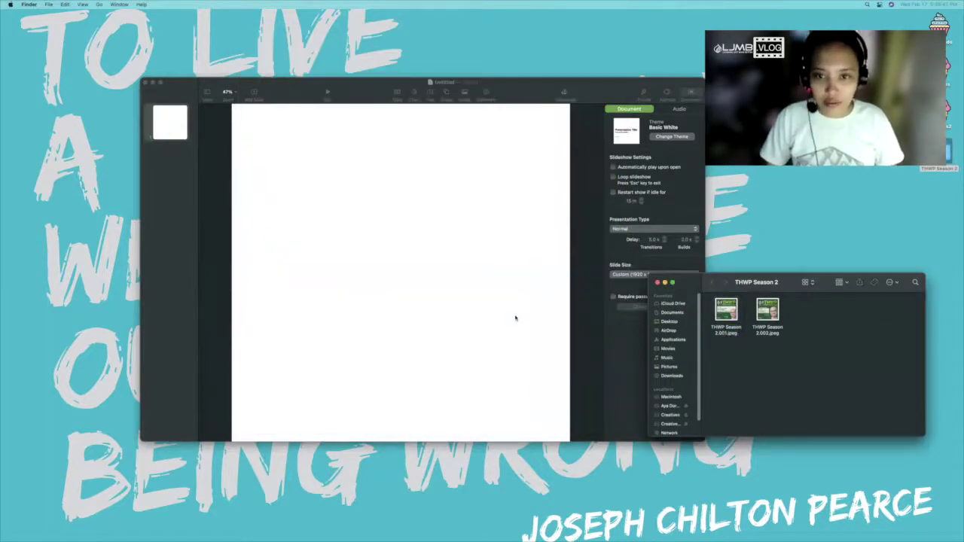
Fill the blank slide's background with the saved dark green color swatch.
{"action": "left_click", "coordinate": [540, 318]}
{"action": "left_click", "coordinate": [672, 110]}
{"action": "left_click", "coordinate": [629, 109]}
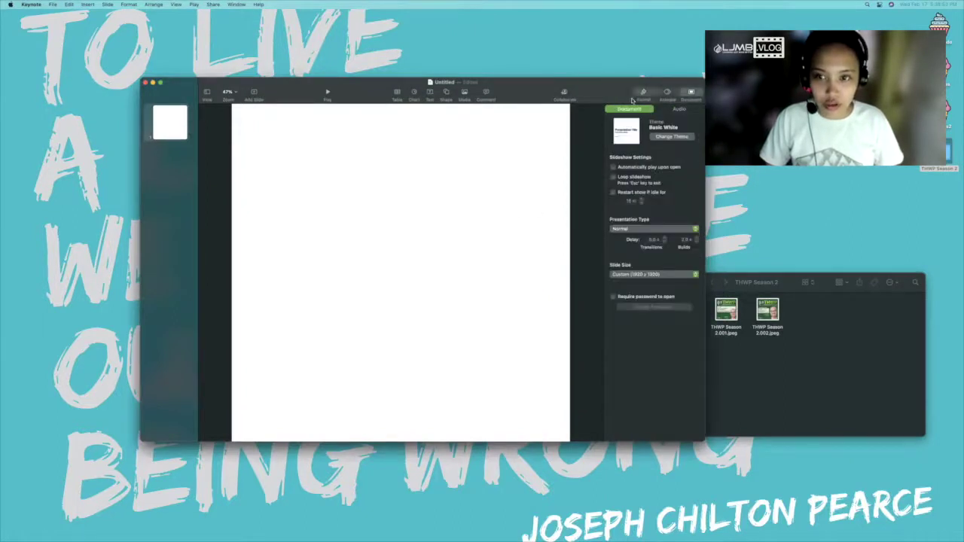
{"action": "left_click", "coordinate": [642, 94]}
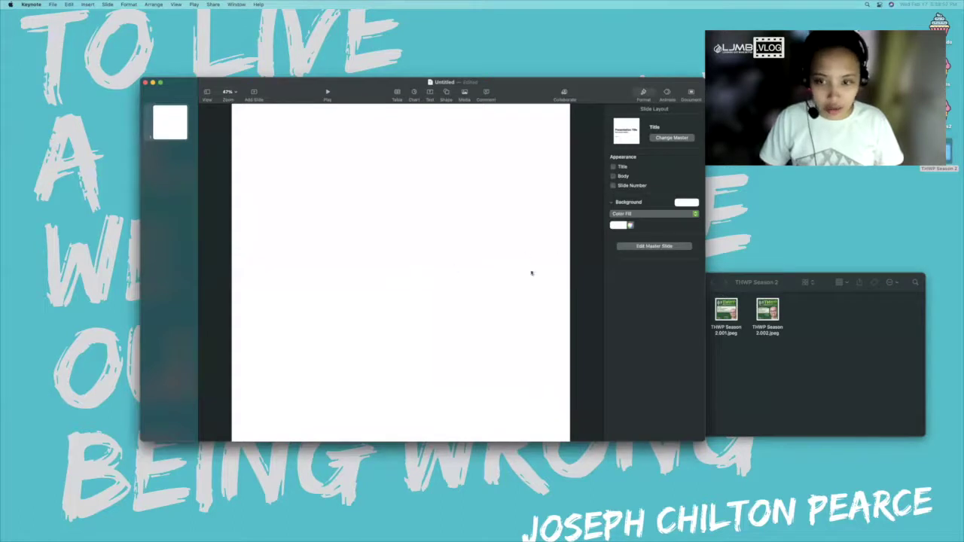
{"action": "left_click", "coordinate": [630, 226]}
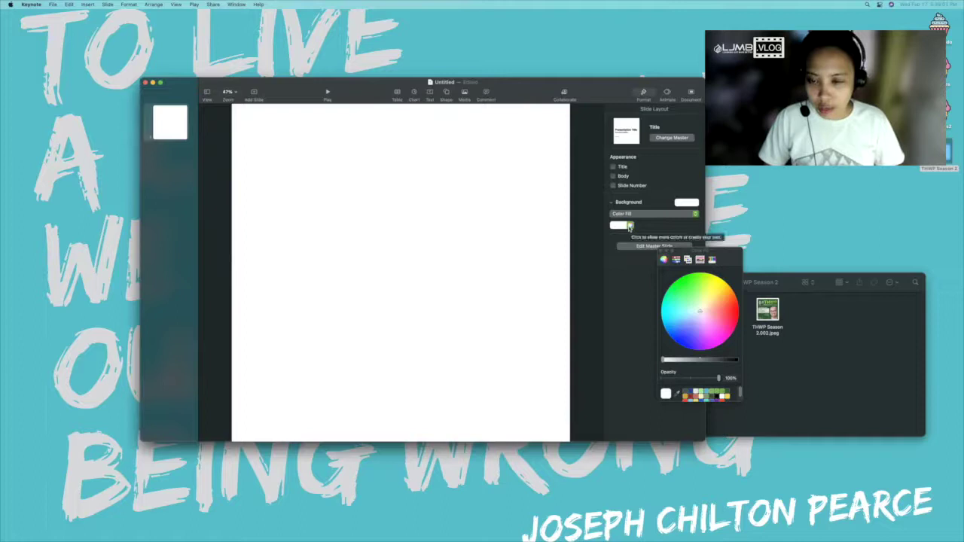
{"action": "mouse_move", "coordinate": [700, 312]}
{"action": "left_mouse_down"}
{"action": "mouse_move", "coordinate": [724, 300]}
{"action": "mouse_move", "coordinate": [687, 300]}
{"action": "left_mouse_up"}
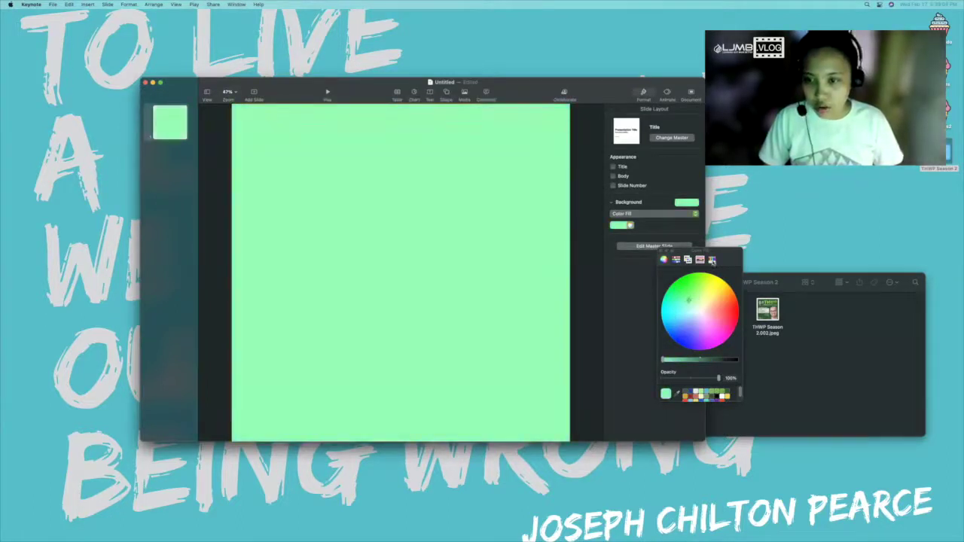
{"action": "left_click", "coordinate": [712, 259]}
{"action": "left_click", "coordinate": [699, 260]}
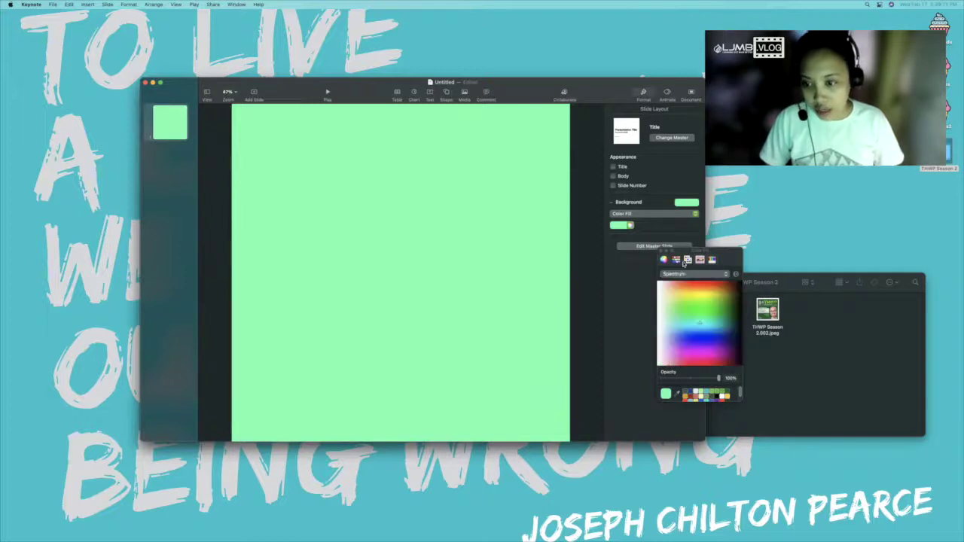
{"action": "left_click", "coordinate": [676, 260]}
{"action": "left_click", "coordinate": [711, 260]}
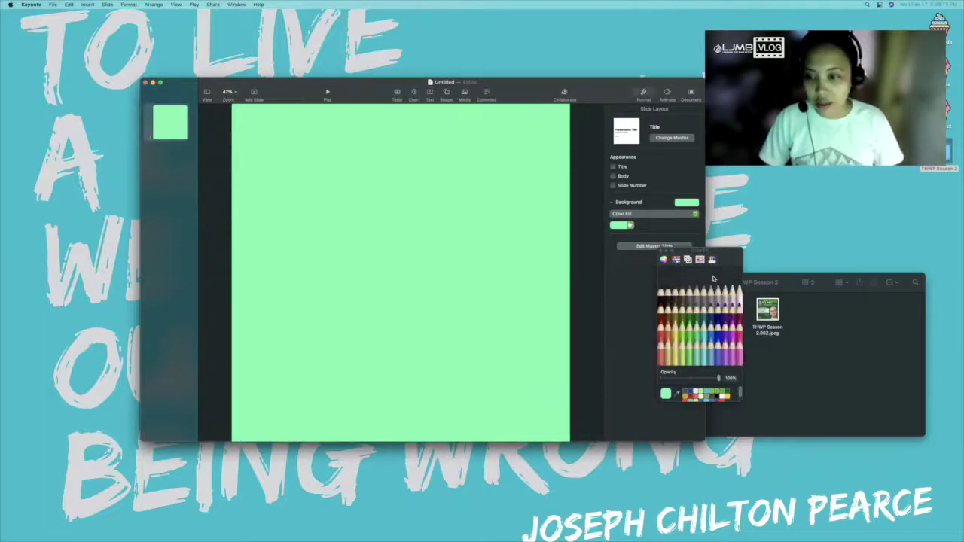
{"action": "left_click", "coordinate": [724, 394]}
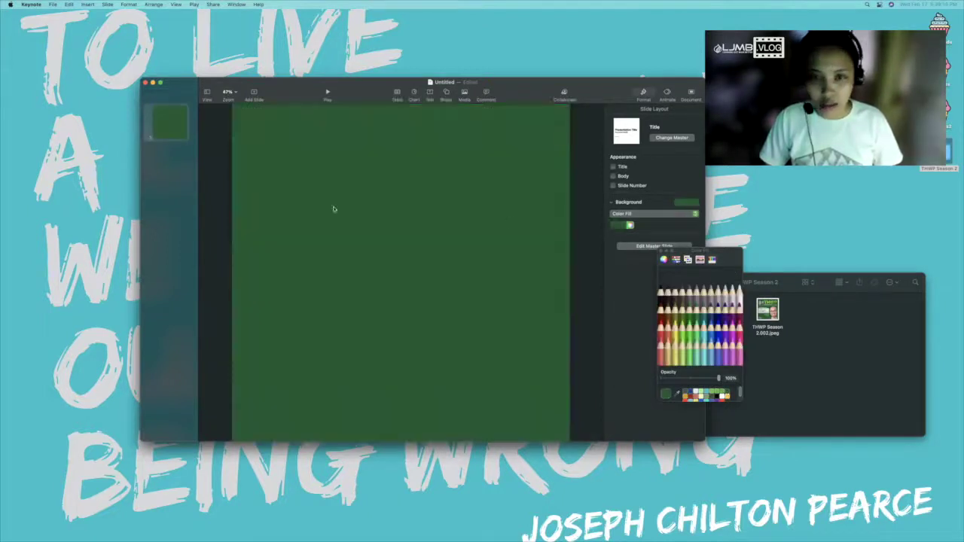
Insert the logo THWP2.png from the podcast's creatives folder onto the green slide.
{"action": "left_click", "coordinate": [755, 347]}
{"action": "left_click", "coordinate": [670, 415]}
{"action": "scroll", "coordinate": [769, 388], "scroll_direction": "down", "scroll_amount": 1}
{"action": "double_click", "coordinate": [769, 386]}
{"action": "left_click_drag", "start_coordinate": [767, 352], "coordinate": [414, 231]}
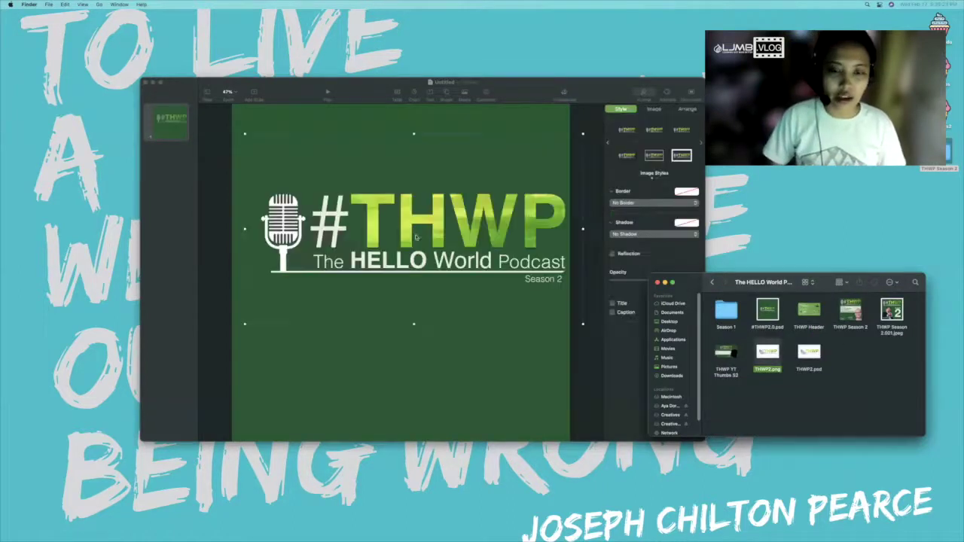
Resize the THWP logo to fit the slide's width and position it centered near the slide's top edge.
{"action": "left_click", "coordinate": [583, 324]}
{"action": "left_click_drag", "start_coordinate": [582, 324], "coordinate": [486, 270]}
{"action": "left_click", "coordinate": [469, 144]}
{"action": "left_click", "coordinate": [430, 168]}
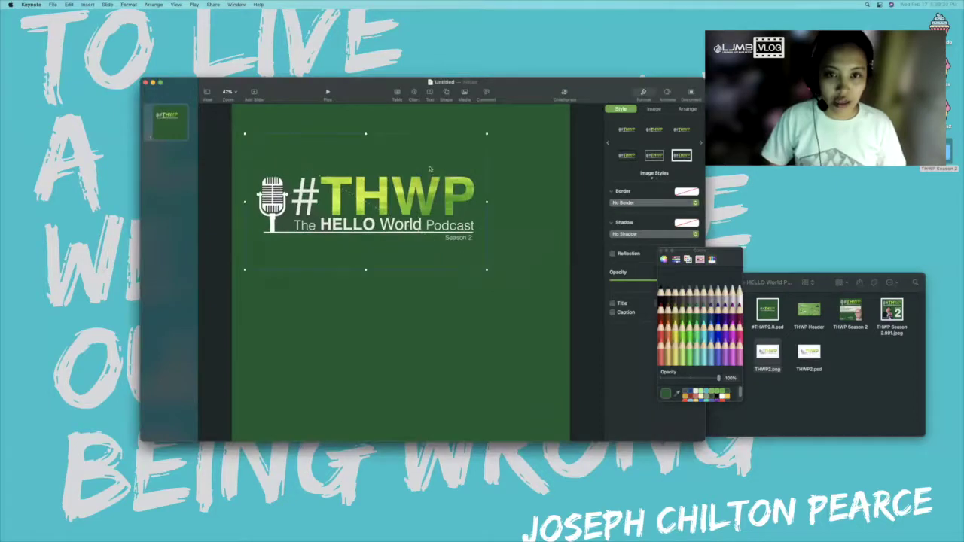
{"action": "left_click_drag", "start_coordinate": [429, 169], "coordinate": [464, 119]}
{"action": "left_click", "coordinate": [401, 220]}
{"action": "left_click", "coordinate": [404, 217]}
{"action": "left_click_drag", "start_coordinate": [401, 220], "coordinate": [403, 250]}
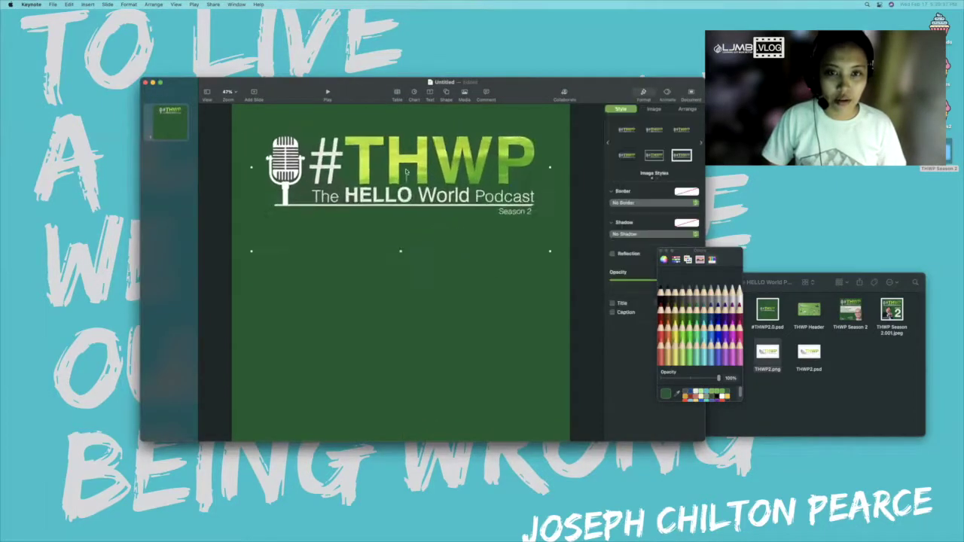
{"action": "left_click_drag", "start_coordinate": [406, 162], "coordinate": [406, 151]}
{"action": "left_click_drag", "start_coordinate": [421, 235], "coordinate": [421, 235]}
{"action": "left_click", "coordinate": [432, 285]}
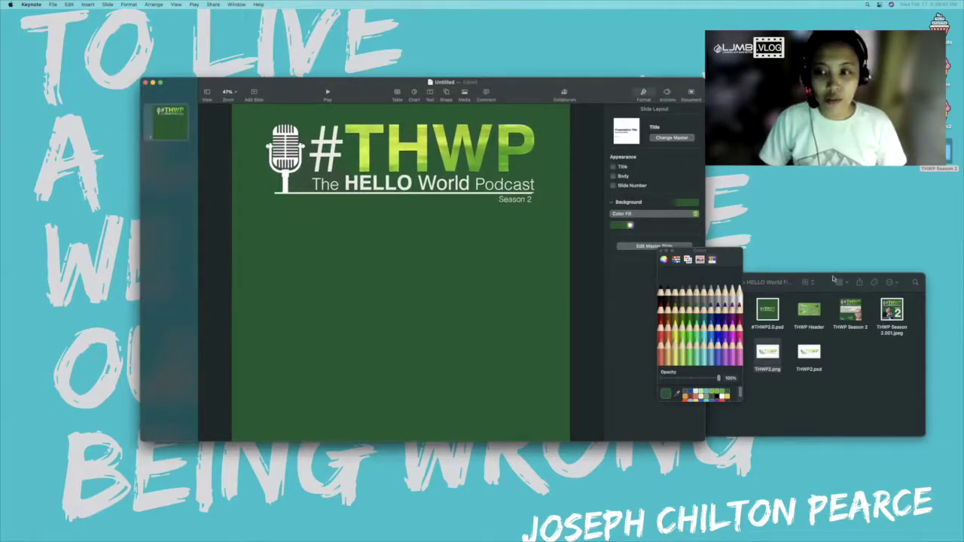
Open the existing THWP Season 2 presentation, examine its Episode 04 layout and guest photo, and close it.
{"action": "left_click", "coordinate": [827, 279]}
{"action": "left_click", "coordinate": [851, 315]}
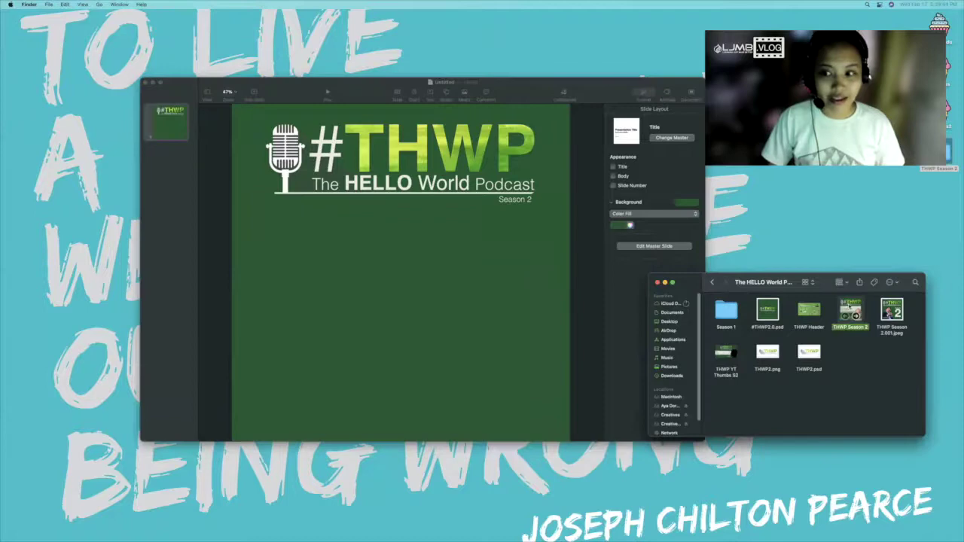
{"action": "double_click", "coordinate": [851, 312]}
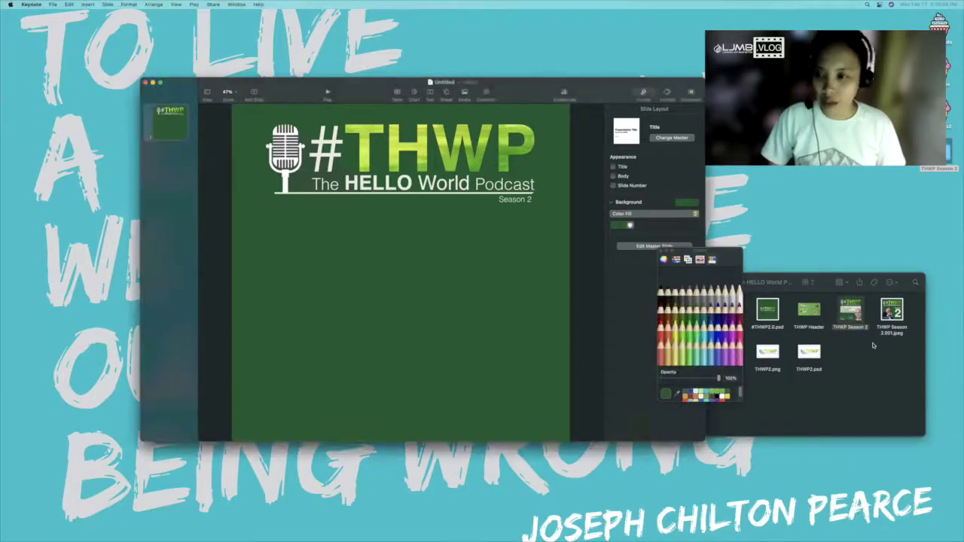
{"action": "left_click_drag", "start_coordinate": [342, 101], "coordinate": [527, 132]}
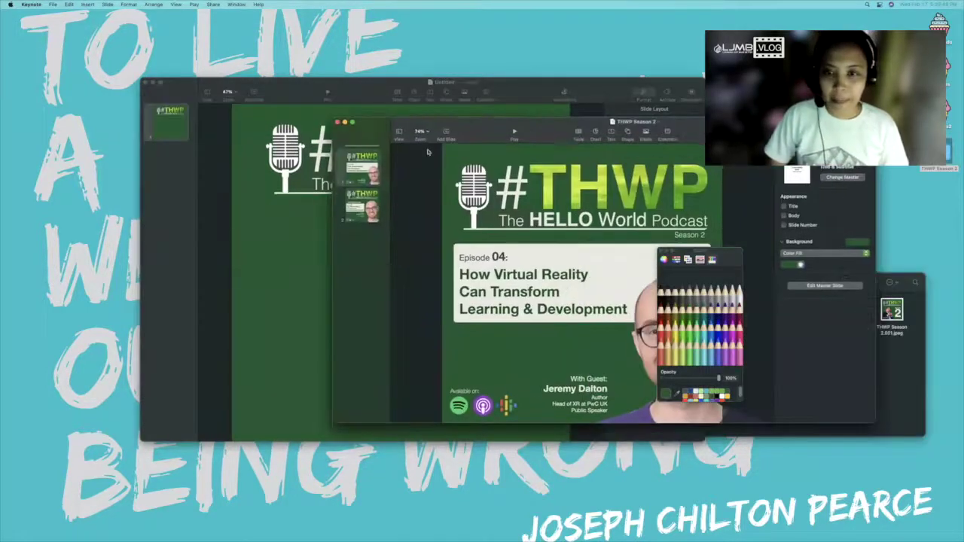
{"action": "left_click", "coordinate": [662, 251]}
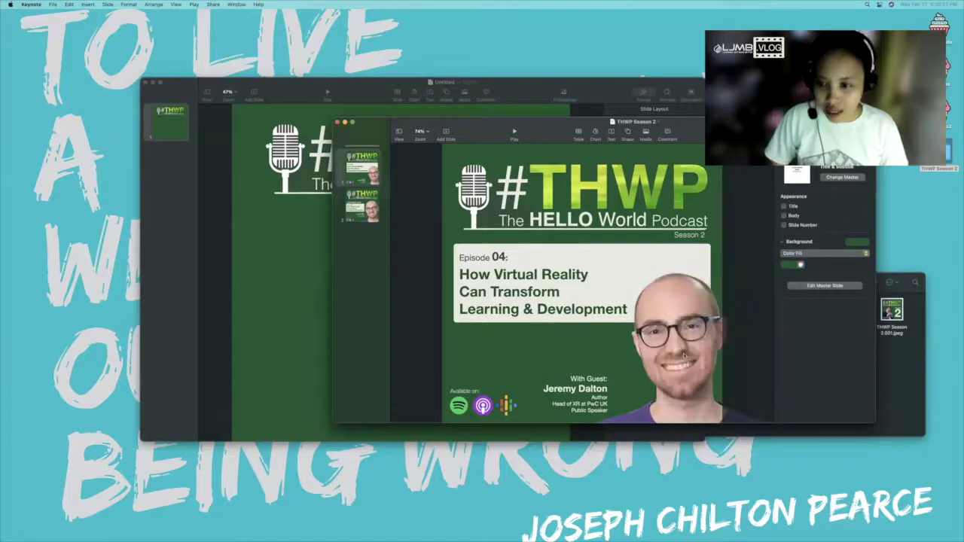
{"action": "left_click", "coordinate": [685, 355]}
{"action": "left_click", "coordinate": [337, 122]}
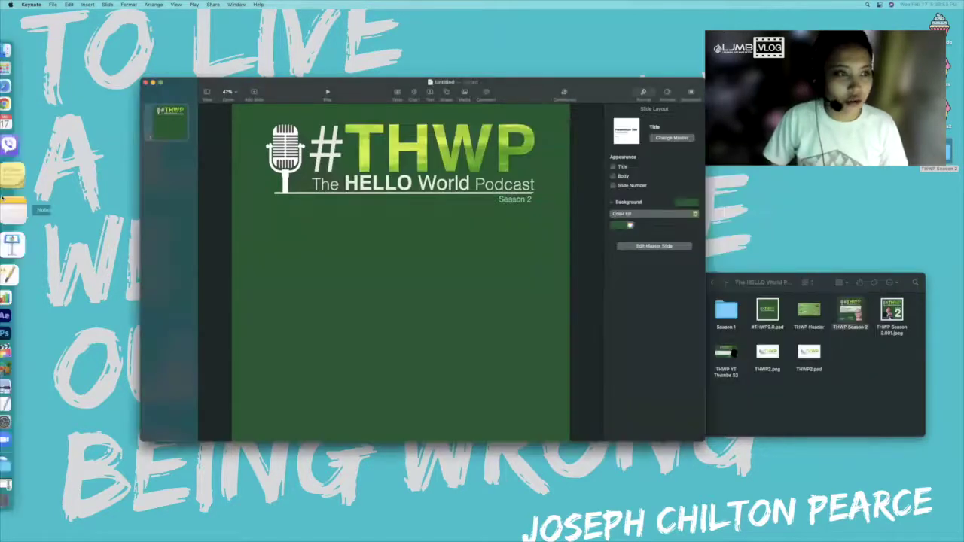
Switch to Chrome and open the remove.bg website.
{"action": "left_click", "coordinate": [23, 138]}
{"action": "left_click", "coordinate": [356, 192]}
{"action": "type", "text": "remove.bg"}
{"action": "key", "text": "Return"}
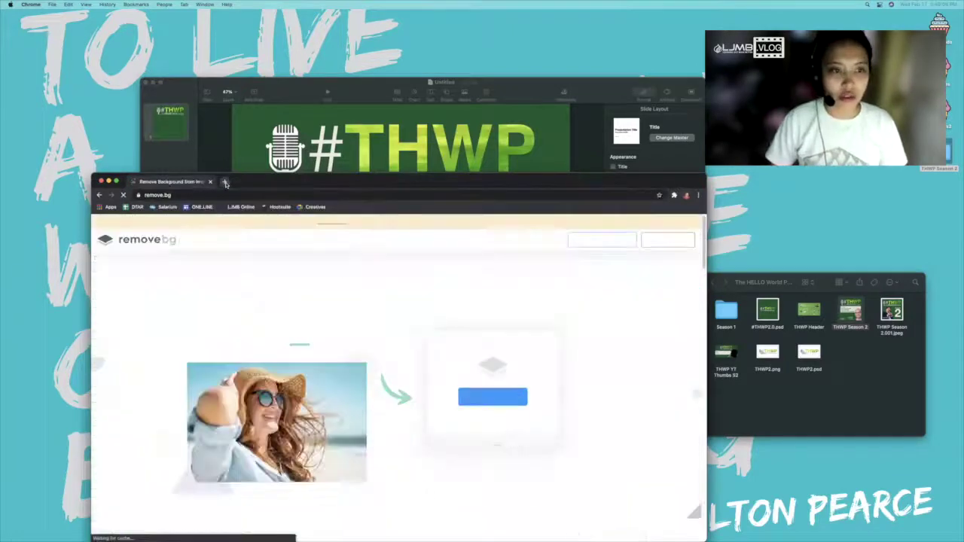
Take the guest's name from the THWP Season 2 presentation and search Google Images for it in a new tab.
{"action": "left_click", "coordinate": [222, 181]}
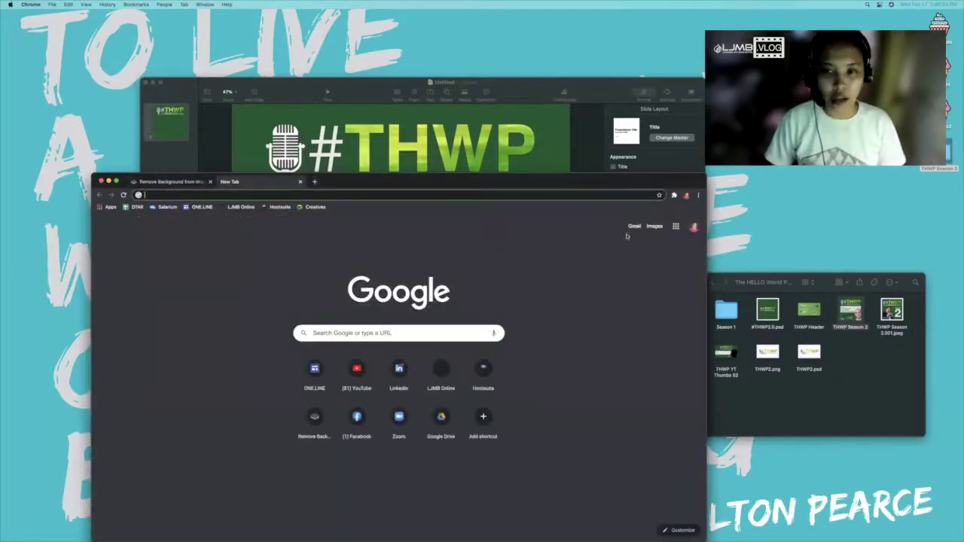
{"action": "double_click", "coordinate": [850, 311]}
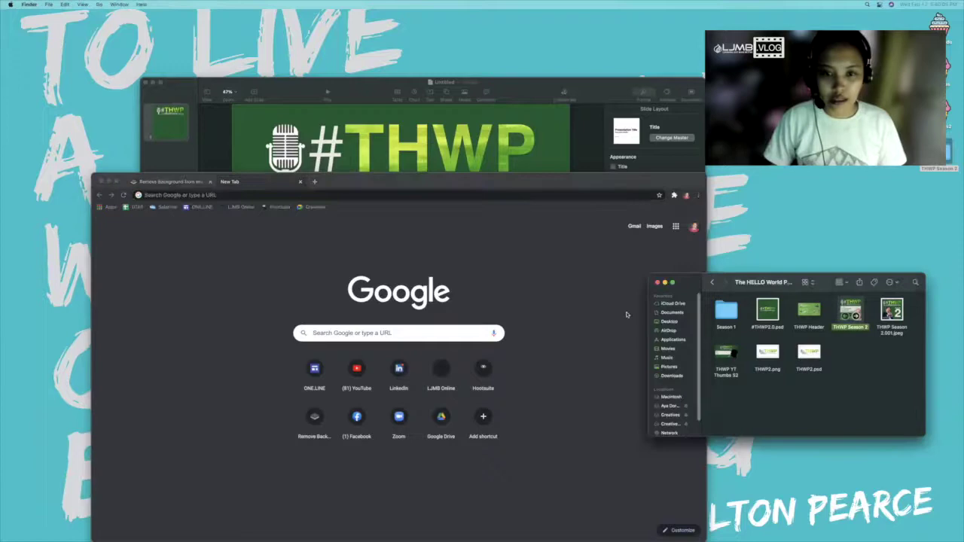
{"action": "left_click", "coordinate": [574, 393]}
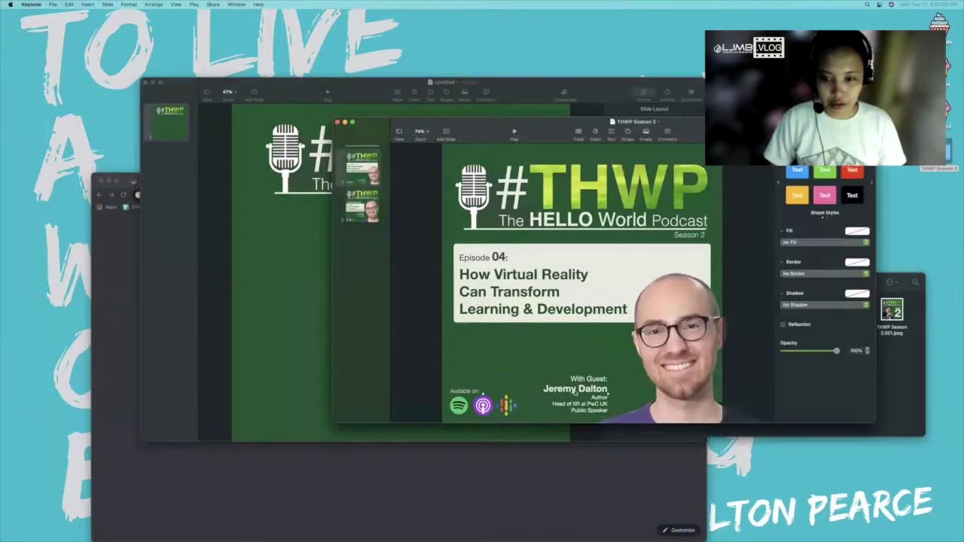
{"action": "left_click", "coordinate": [490, 479]}
{"action": "left_click", "coordinate": [246, 196]}
{"action": "type", "text": "Jeremy Dalton"}
{"action": "key", "text": "Return"}
{"action": "left_click", "coordinate": [196, 252]}
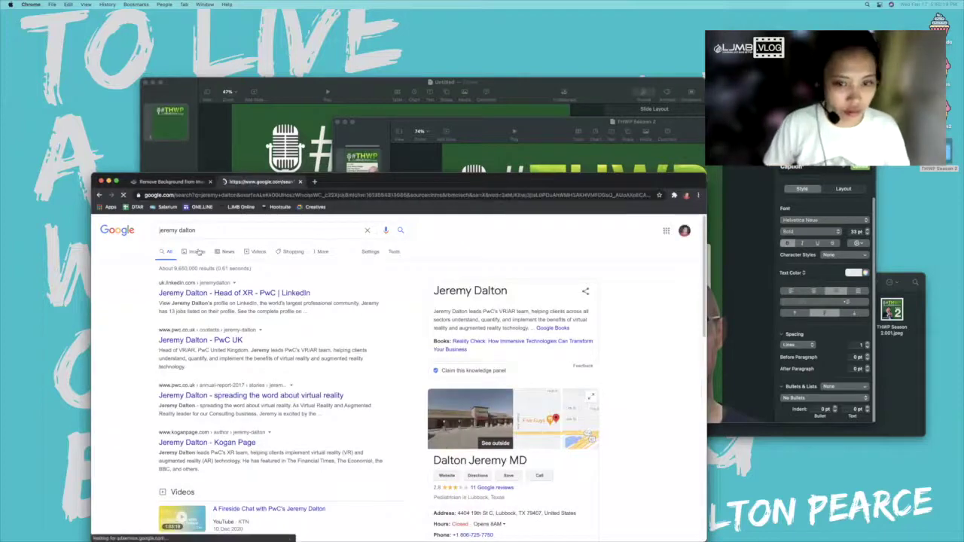
Enlarge the General Assembly portrait with glasses and purple shirt from the image results and copy the image.
{"action": "left_click", "coordinate": [131, 320]}
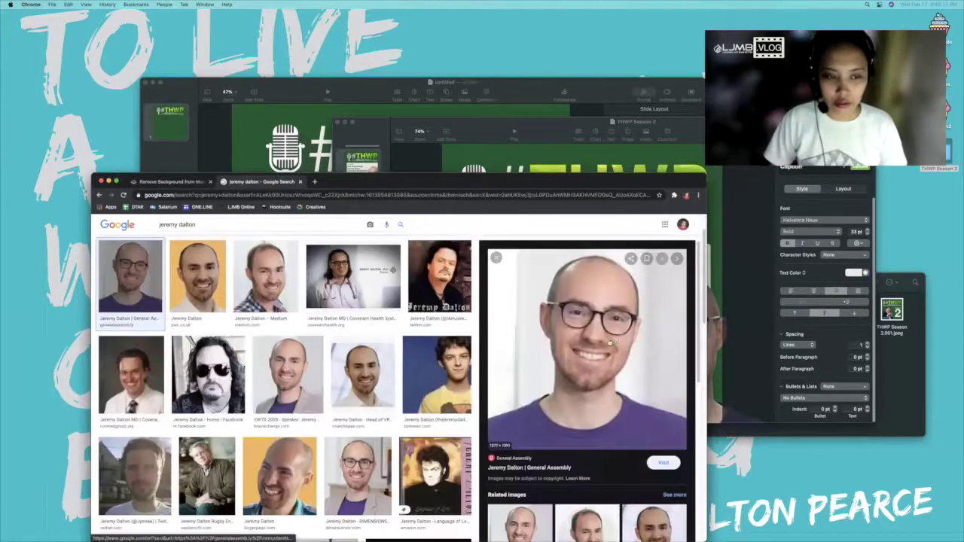
{"action": "right_click", "coordinate": [610, 343]}
{"action": "left_click", "coordinate": [633, 415]}
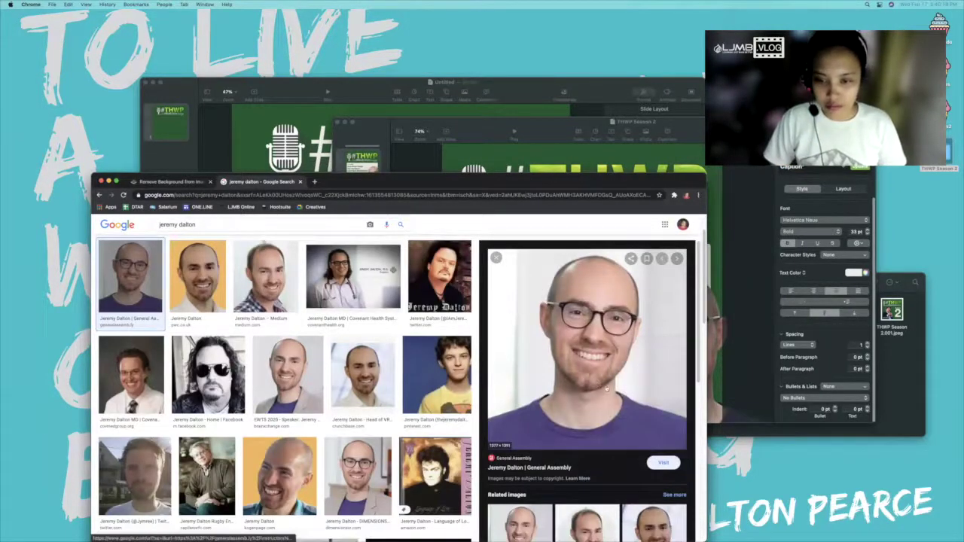
Save the enlarged guest portrait to the computer and show the downloaded file in Finder.
{"action": "left_click", "coordinate": [439, 392]}
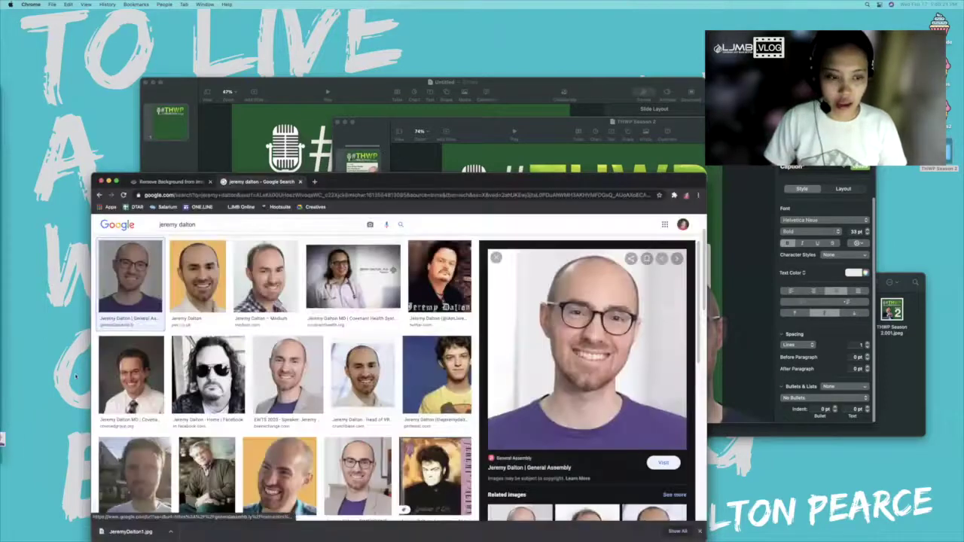
{"action": "left_click", "coordinate": [156, 182]}
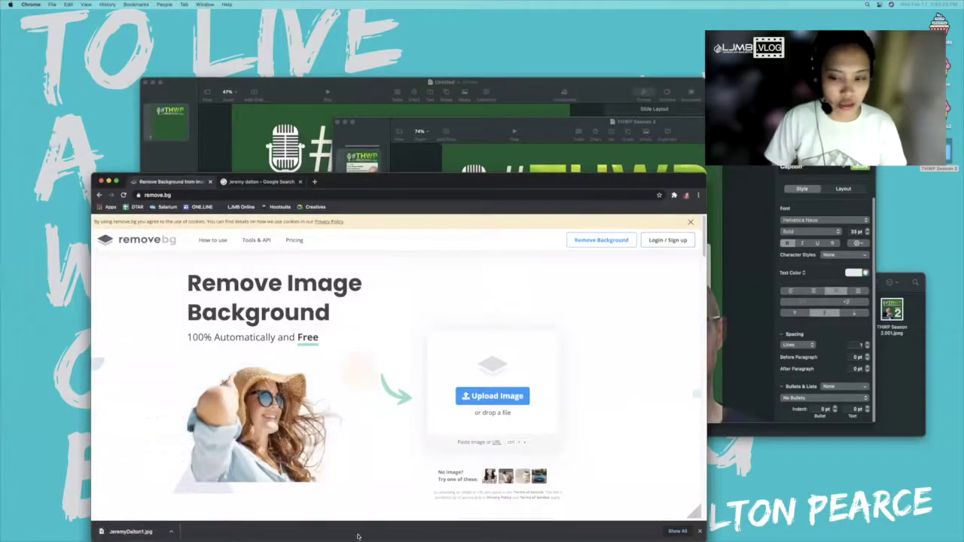
{"action": "left_click", "coordinate": [682, 531]}
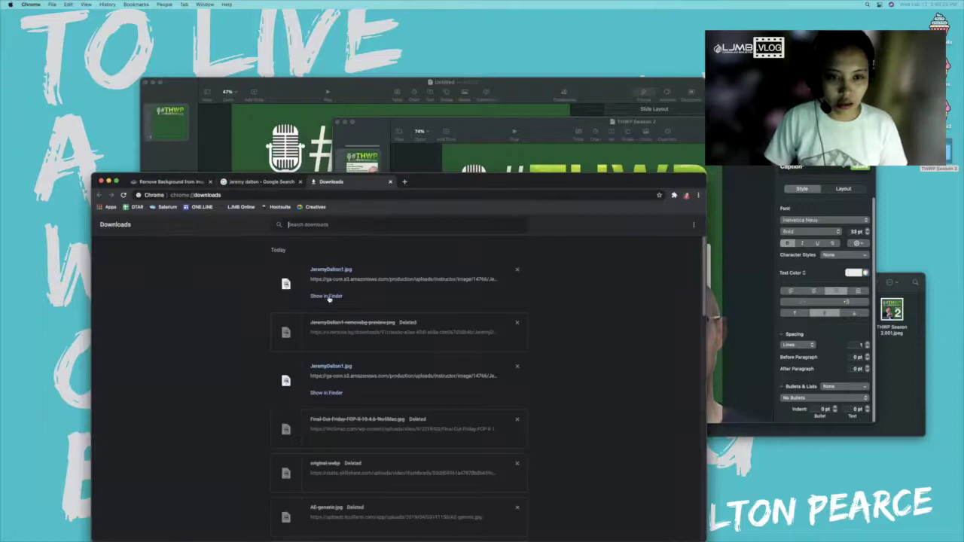
{"action": "left_click", "coordinate": [327, 296]}
Upload the saved portrait from the Downloads folder to remove.bg and download the background-removed preview image.
{"action": "left_click", "coordinate": [174, 181]}
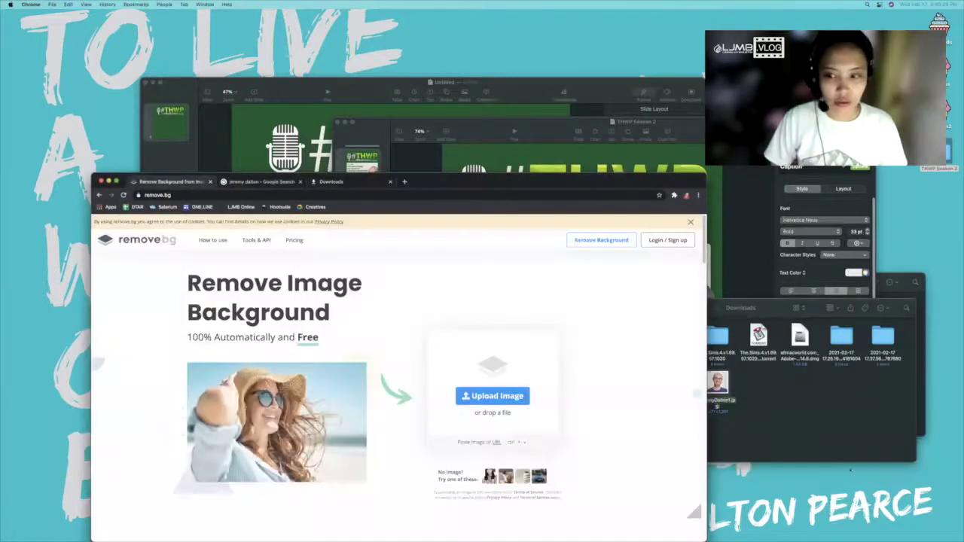
{"action": "left_click_drag", "start_coordinate": [717, 385], "coordinate": [478, 386]}
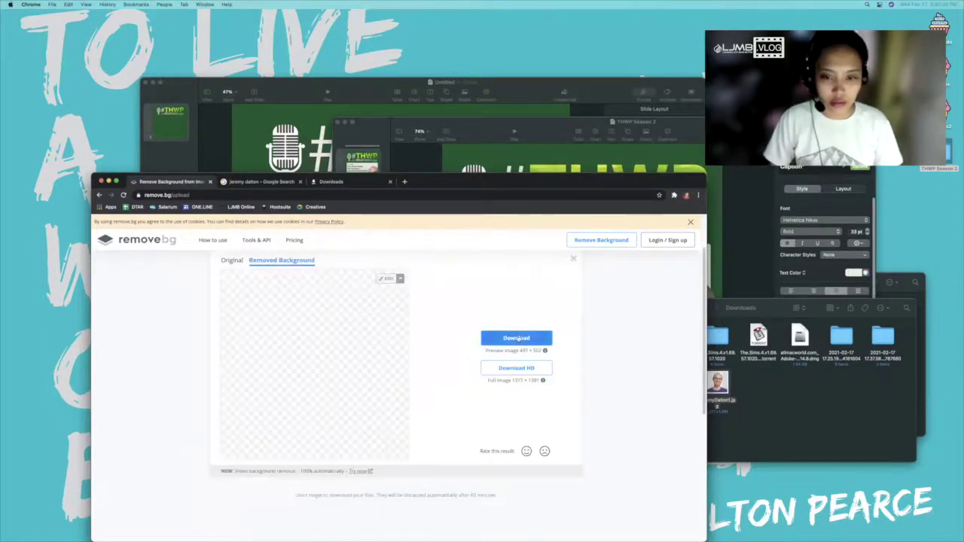
{"action": "left_click", "coordinate": [516, 338]}
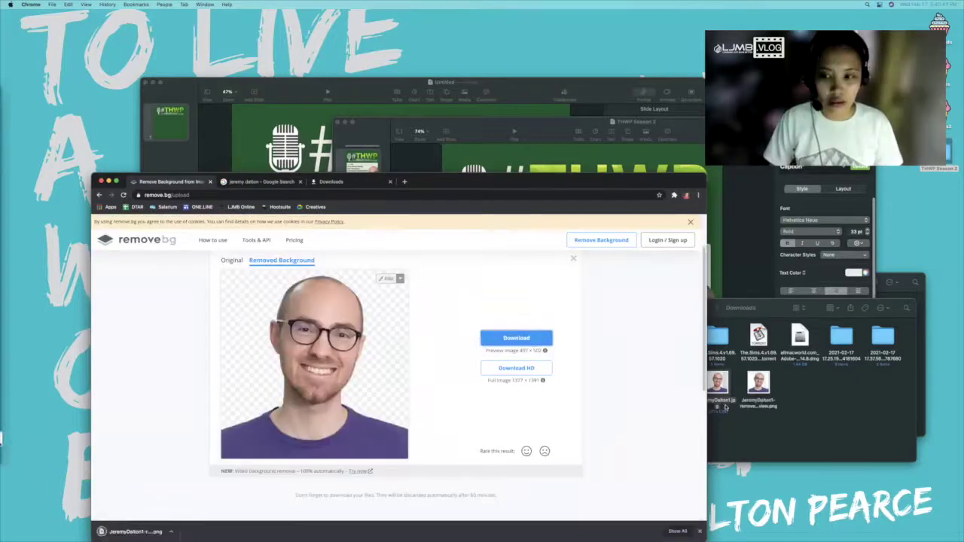
Switch to the untitled Keynote presentation, place the background-removed portrait from Downloads and enlarge it to about 1314 pt wide in the slide's lower-right corner.
{"action": "left_click", "coordinate": [467, 107]}
{"action": "left_click", "coordinate": [759, 385]}
{"action": "left_click_drag", "start_coordinate": [759, 386], "coordinate": [535, 378]}
{"action": "left_click", "coordinate": [649, 308]}
{"action": "left_click", "coordinate": [414, 337]}
{"action": "left_click_drag", "start_coordinate": [462, 307], "coordinate": [366, 209]}
{"action": "left_click_drag", "start_coordinate": [528, 304], "coordinate": [542, 312]}
Flip the guest photo horizontally and reposition it in the slide's lower-right corner.
{"action": "left_click", "coordinate": [687, 109]}
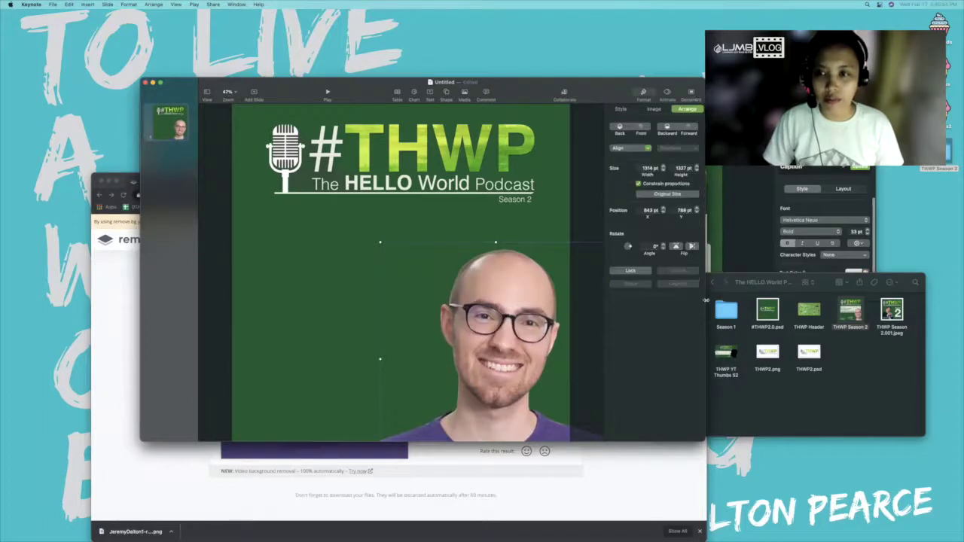
{"action": "left_click", "coordinate": [624, 110]}
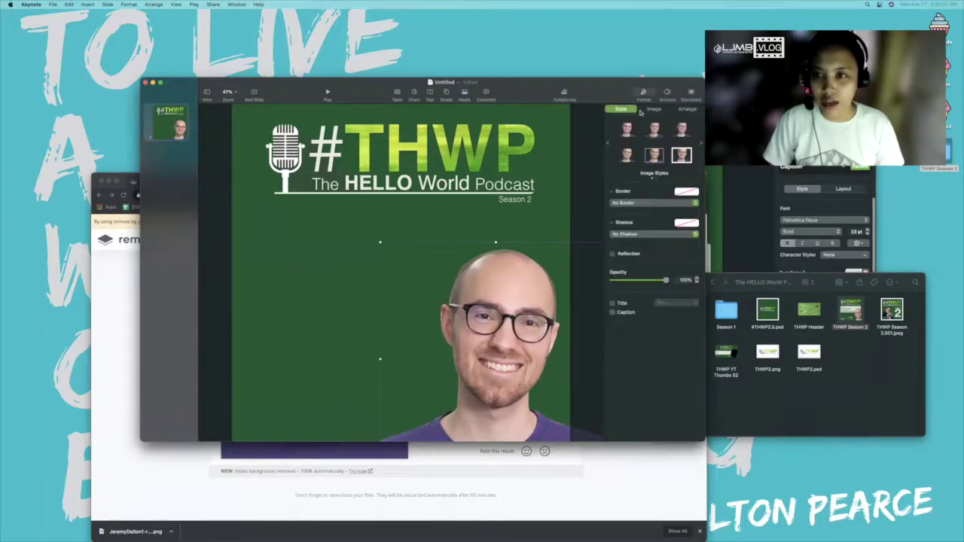
{"action": "left_click", "coordinate": [680, 110]}
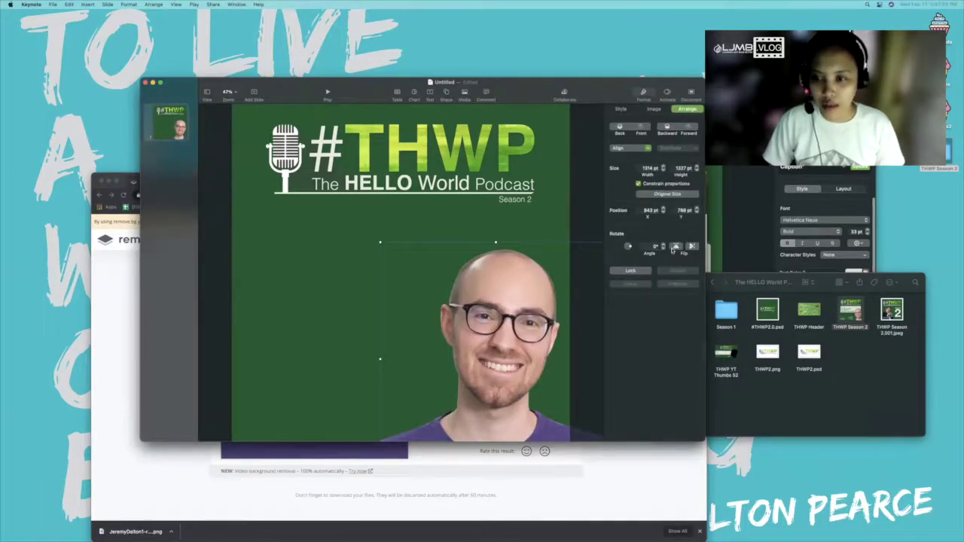
{"action": "left_click", "coordinate": [673, 247]}
{"action": "left_click_drag", "start_coordinate": [509, 356], "coordinate": [514, 366]}
Check the title box in the THWP Season 2 presentation and add a similar rounded rectangle, about 1661 by 321 pt, below the logo.
{"action": "left_click", "coordinate": [760, 246]}
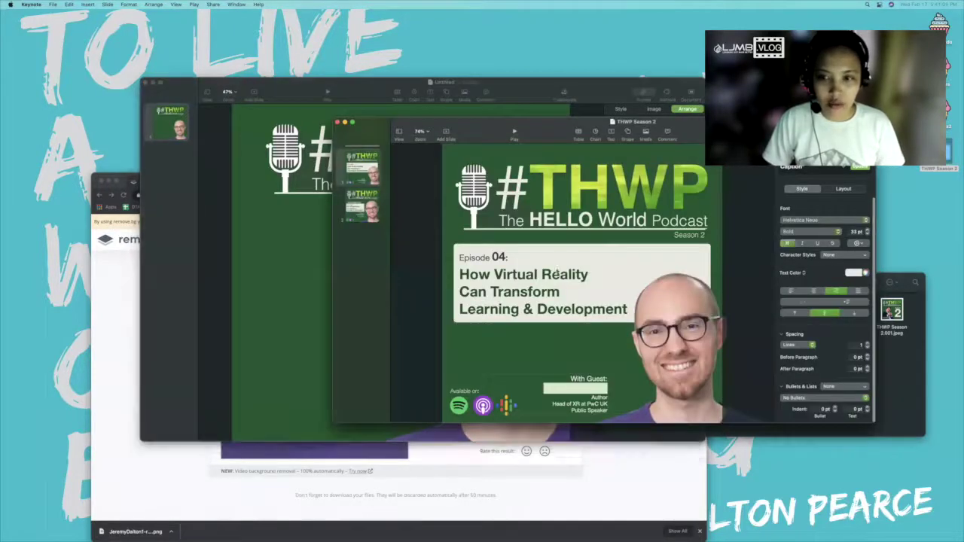
{"action": "left_click", "coordinate": [626, 260]}
{"action": "left_click", "coordinate": [330, 256]}
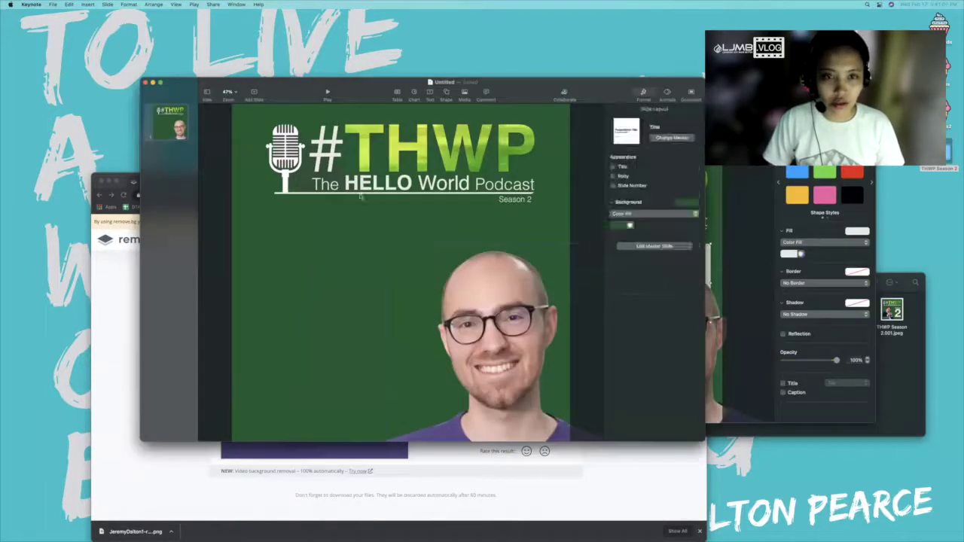
{"action": "left_click", "coordinate": [445, 93]}
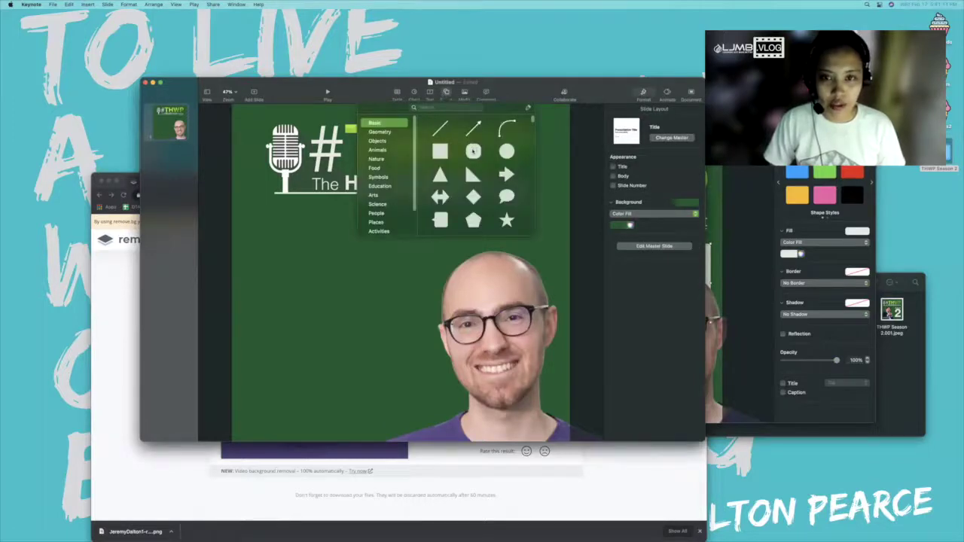
{"action": "left_click", "coordinate": [473, 152]}
{"action": "mouse_move", "coordinate": [403, 275]}
{"action": "left_mouse_down"}
{"action": "mouse_move", "coordinate": [267, 238]}
{"action": "mouse_move", "coordinate": [444, 280]}
{"action": "mouse_move", "coordinate": [547, 282]}
{"action": "mouse_move", "coordinate": [411, 265]}
{"action": "left_mouse_up"}
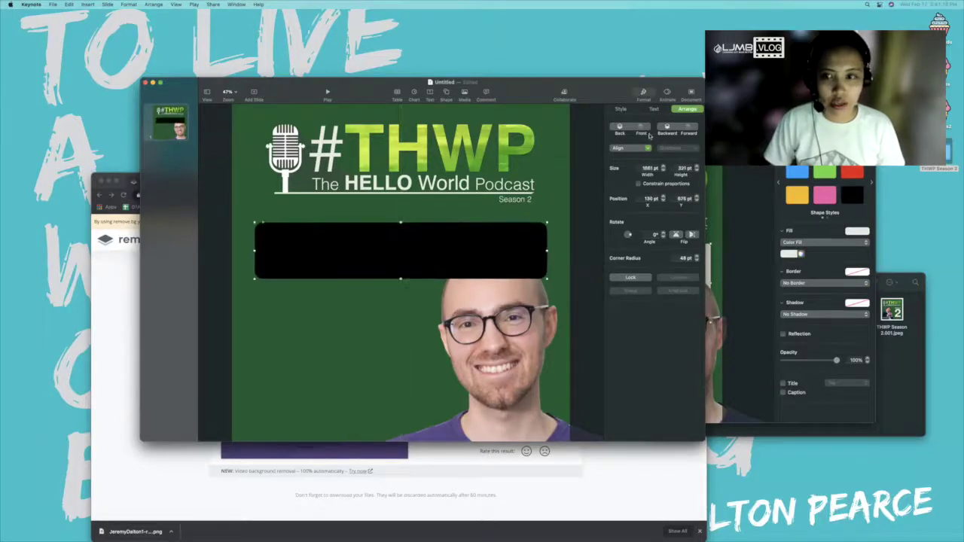
Send the rounded rectangle behind the guest photo with its upper edge raised slightly, and enlarge the THWP logo slightly.
{"action": "left_click", "coordinate": [619, 127]}
{"action": "left_click_drag", "start_coordinate": [402, 224], "coordinate": [401, 216]}
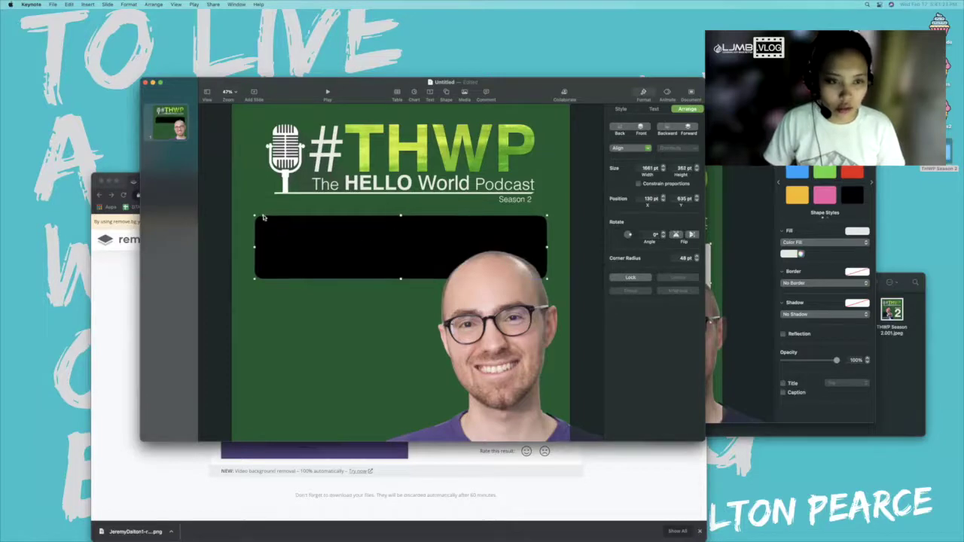
{"action": "left_click", "coordinate": [413, 196]}
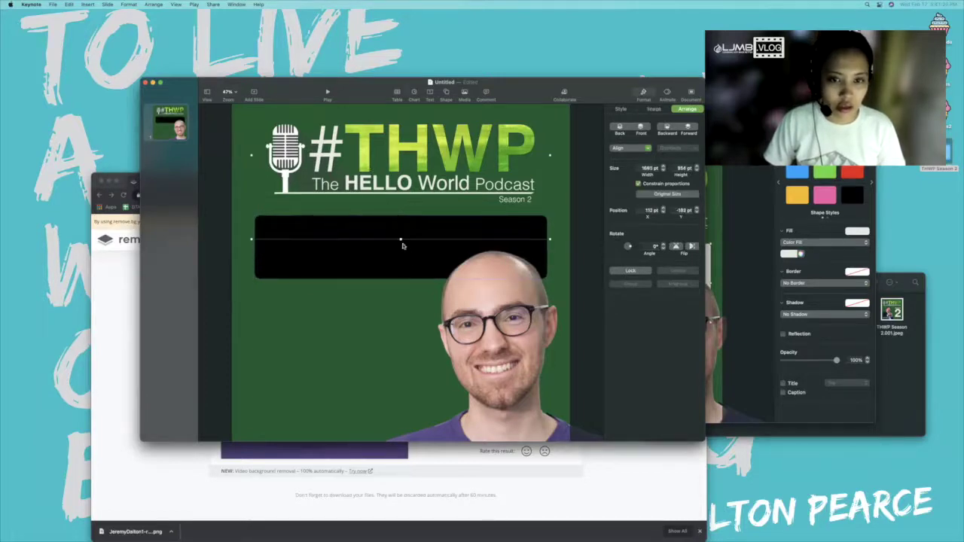
{"action": "left_click_drag", "start_coordinate": [400, 239], "coordinate": [400, 243]}
Fill the rounded rectangle with the off-white saved colour and shift it slightly under the logo.
{"action": "left_click", "coordinate": [379, 263]}
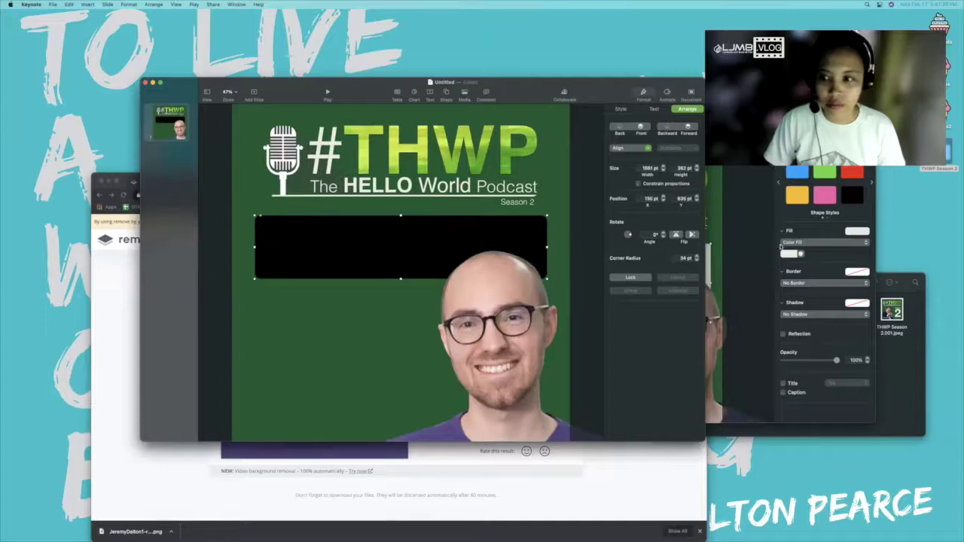
{"action": "left_click", "coordinate": [622, 110]}
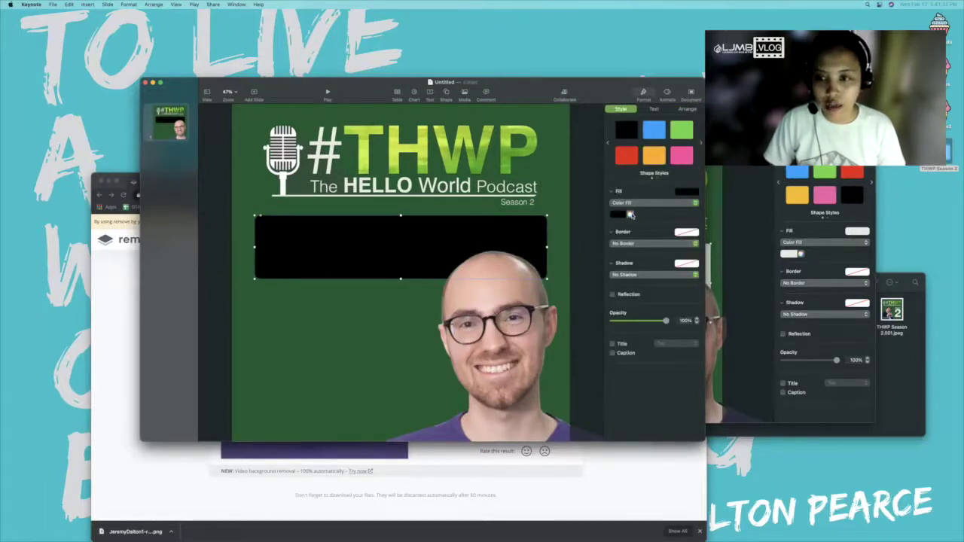
{"action": "left_click", "coordinate": [630, 215]}
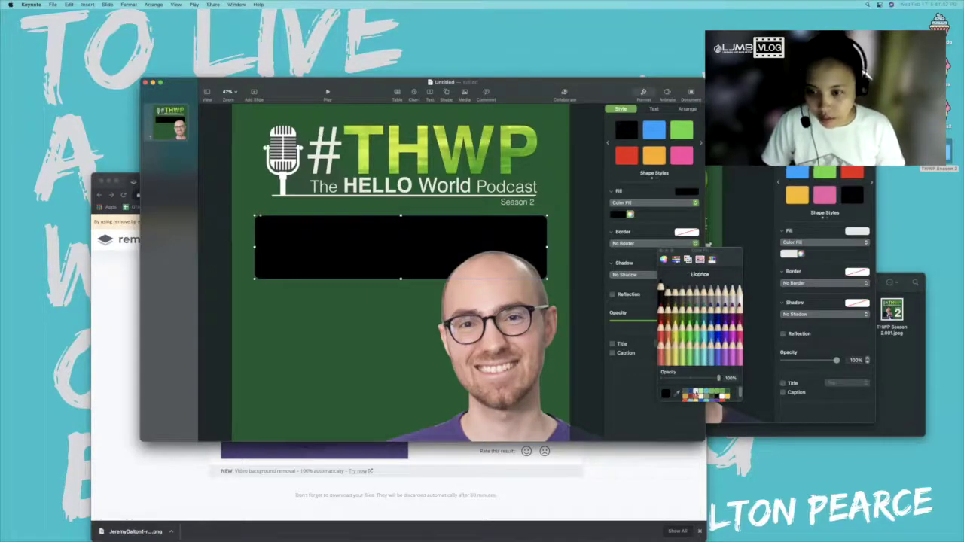
{"action": "left_click", "coordinate": [695, 393]}
{"action": "left_click", "coordinate": [355, 284]}
{"action": "left_click_drag", "start_coordinate": [392, 243], "coordinate": [396, 242]}
Extend the off-white rectangle's lower edge downward, comparing it with the Episode 04 box in the THWP Season 2 presentation.
{"action": "key", "text": "super+grave"}
{"action": "left_click", "coordinate": [315, 290]}
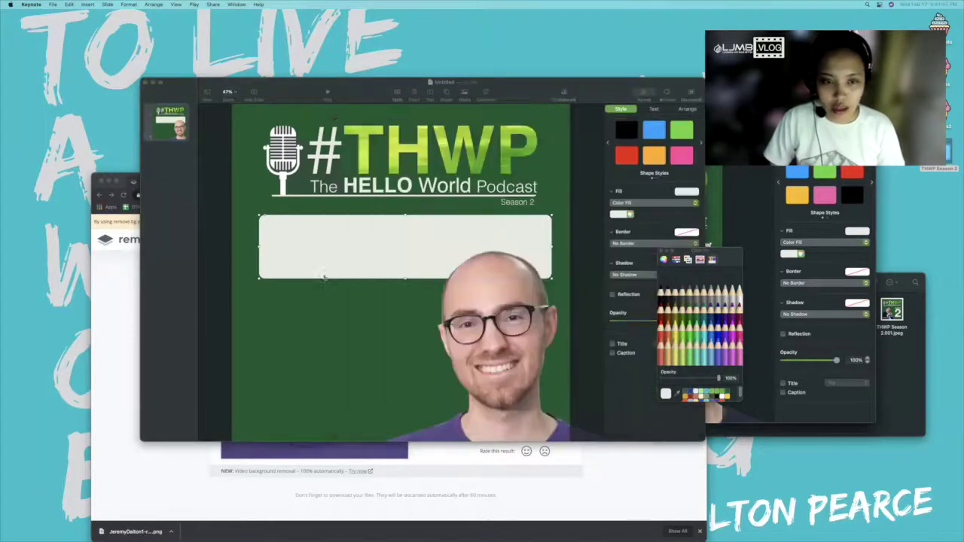
{"action": "left_click_drag", "start_coordinate": [406, 279], "coordinate": [408, 310]}
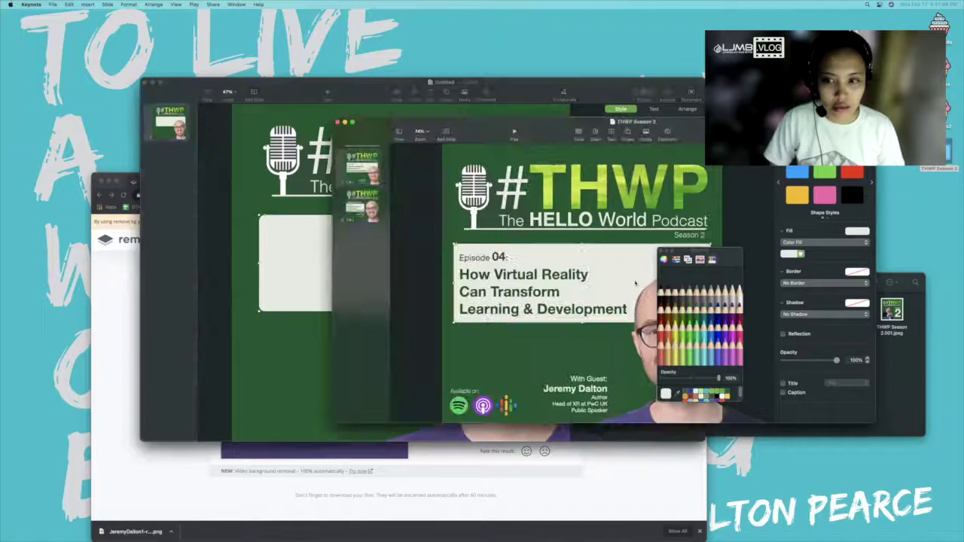
{"action": "key", "text": "super+grave"}
Add a text box reading "Episode 04:" in the upper-left corner of the off-white rectangle.
{"action": "left_click", "coordinate": [421, 83]}
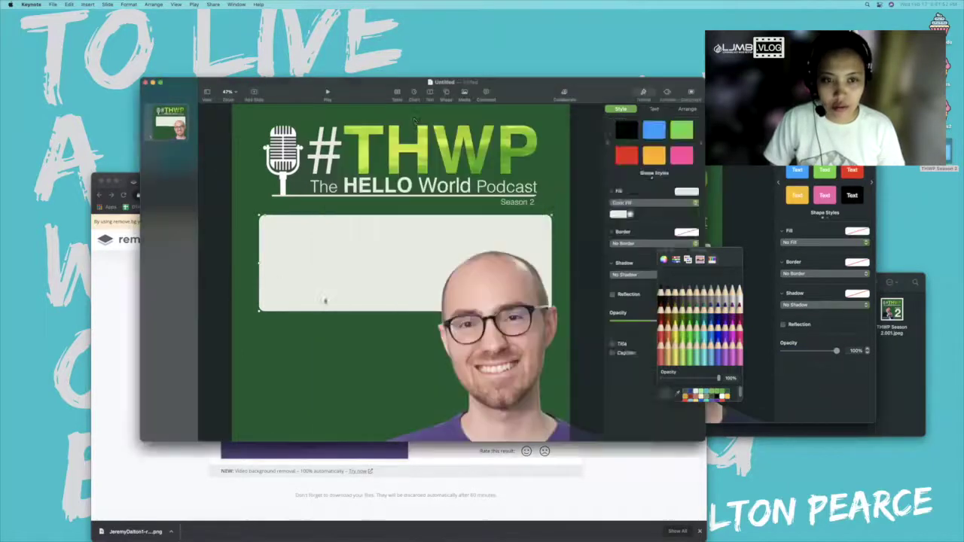
{"action": "left_click_drag", "start_coordinate": [401, 274], "coordinate": [281, 232]}
{"action": "double_click", "coordinate": [280, 231]}
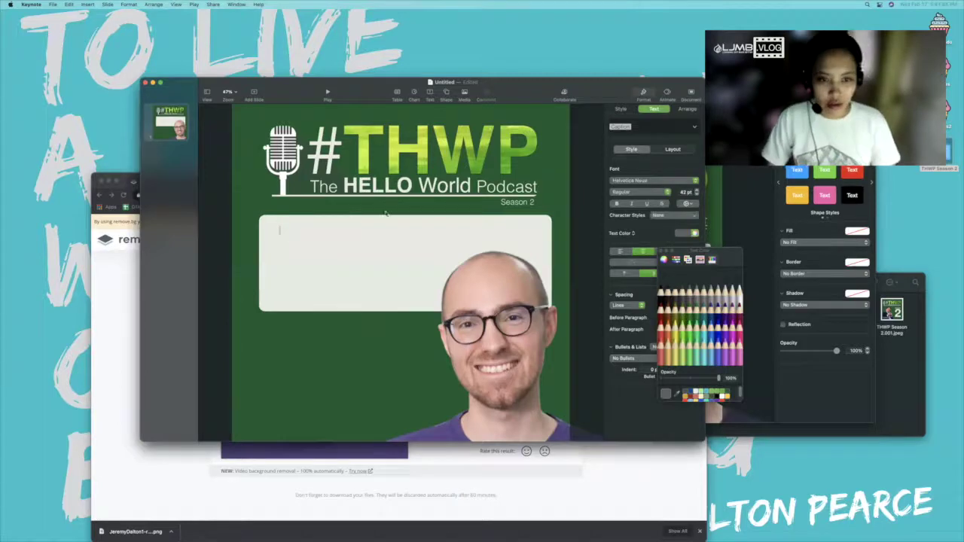
{"action": "type", "text": "Episode"}
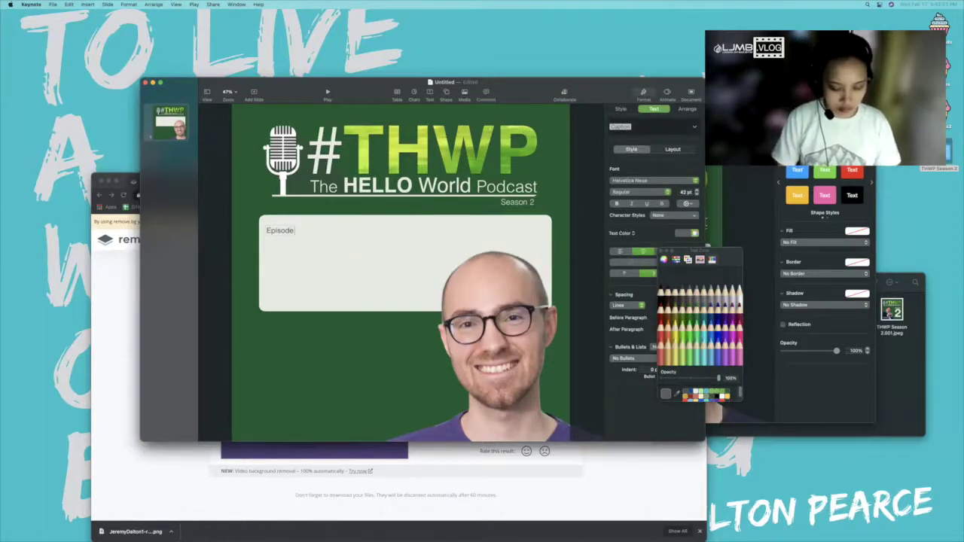
{"action": "type", "text": " 04:"}
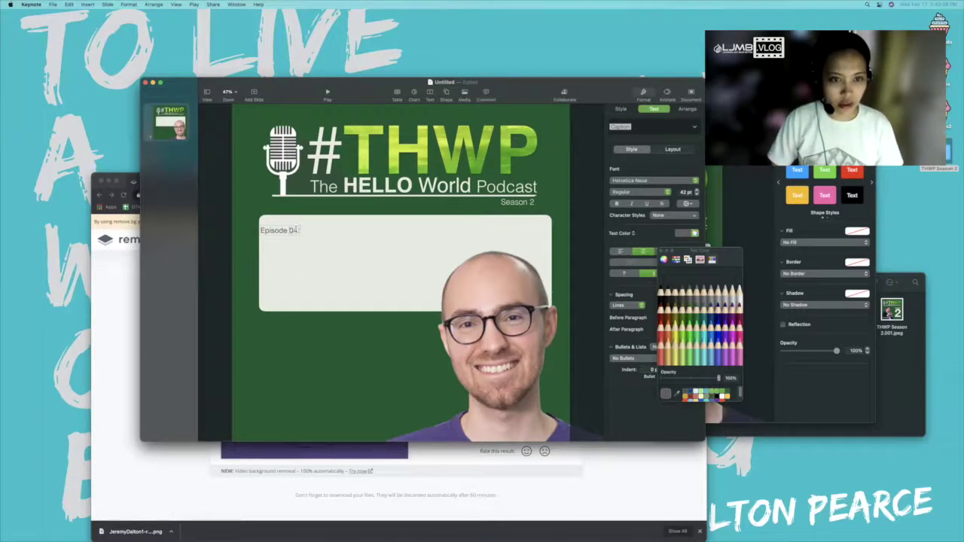
Make the "04" in the episode label bold and enlarge it to about 57 pt.
{"action": "key", "text": "super+b"}
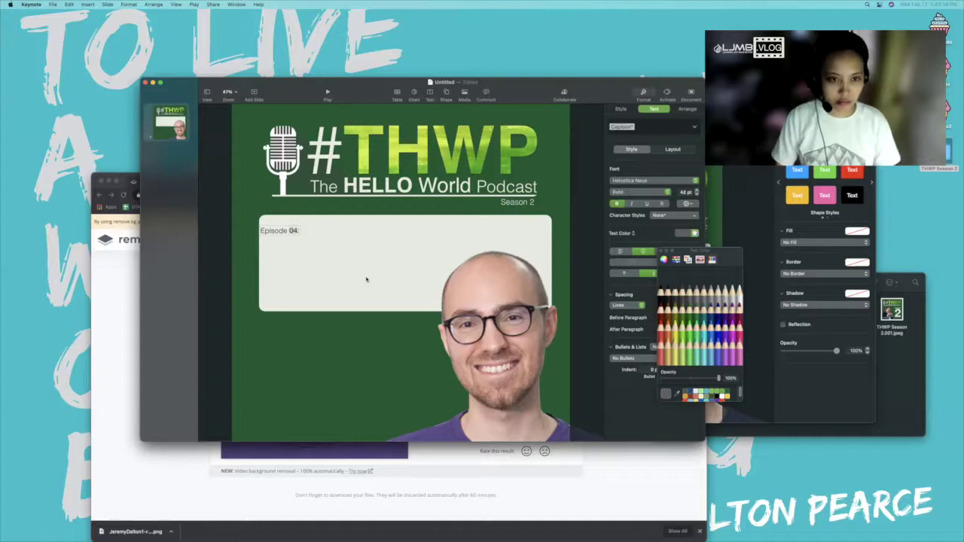
{"action": "key", "text": "super+plus"}
{"action": "key", "text": "super+plus"}
{"action": "key", "text": "super+plus"}
{"action": "key", "text": "super+plus"}
{"action": "key", "text": "super+plus"}
{"action": "key", "text": "super+plus"}
{"action": "key", "text": "super+plus"}
{"action": "key", "text": "super+plus"}
{"action": "key", "text": "super+plus"}
{"action": "key", "text": "super+plus"}
{"action": "key", "text": "super+plus"}
{"action": "key", "text": "super+plus"}
{"action": "key", "text": "super+plus"}
{"action": "key", "text": "super+plus"}
{"action": "key", "text": "super+plus"}
{"action": "key", "text": "super+plus"}
{"action": "key", "text": "super+plus"}
{"action": "key", "text": "super+plus"}
{"action": "key", "text": "super+plus"}
{"action": "key", "text": "super+plus"}
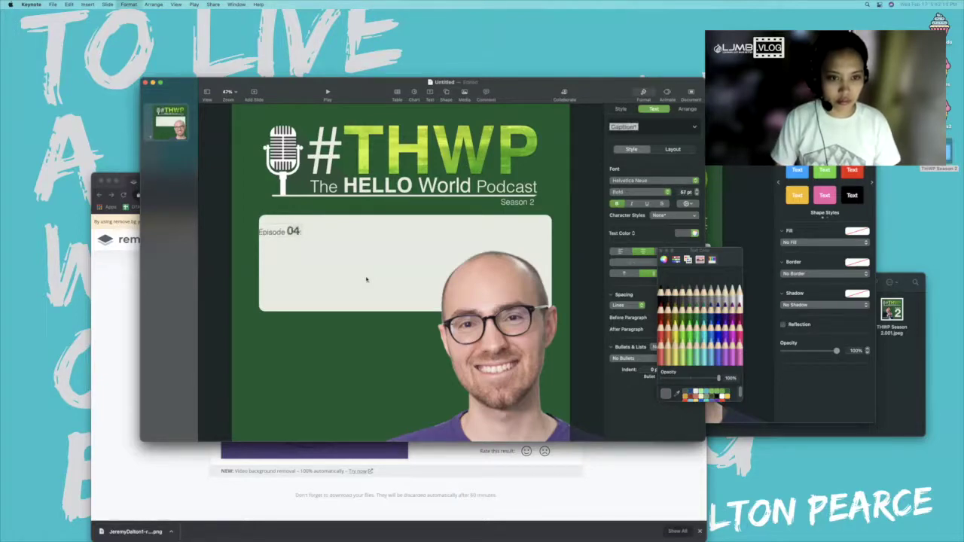
Move the "Episode 04:" label slightly inside the upper-left corner of the off-white rectangle.
{"action": "left_click", "coordinate": [310, 360]}
{"action": "mouse_move", "coordinate": [273, 232]}
{"action": "left_mouse_down"}
{"action": "mouse_move", "coordinate": [299, 229]}
{"action": "mouse_move", "coordinate": [279, 229]}
{"action": "left_mouse_up"}
{"action": "left_click", "coordinate": [366, 361]}
{"action": "left_click", "coordinate": [300, 230]}
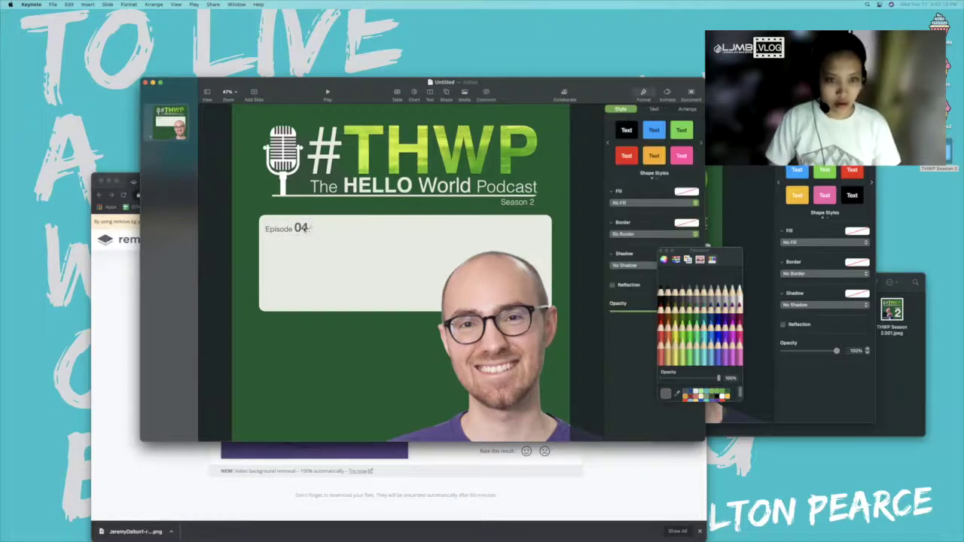
Add a text box below the episode label with "How Virtual Reality Can Transform Learning & Development" copied from the THWP Season 2 presentation.
{"action": "left_click_drag", "start_coordinate": [405, 272], "coordinate": [281, 245]}
{"action": "left_click", "coordinate": [744, 217]}
{"action": "double_click", "coordinate": [506, 300]}
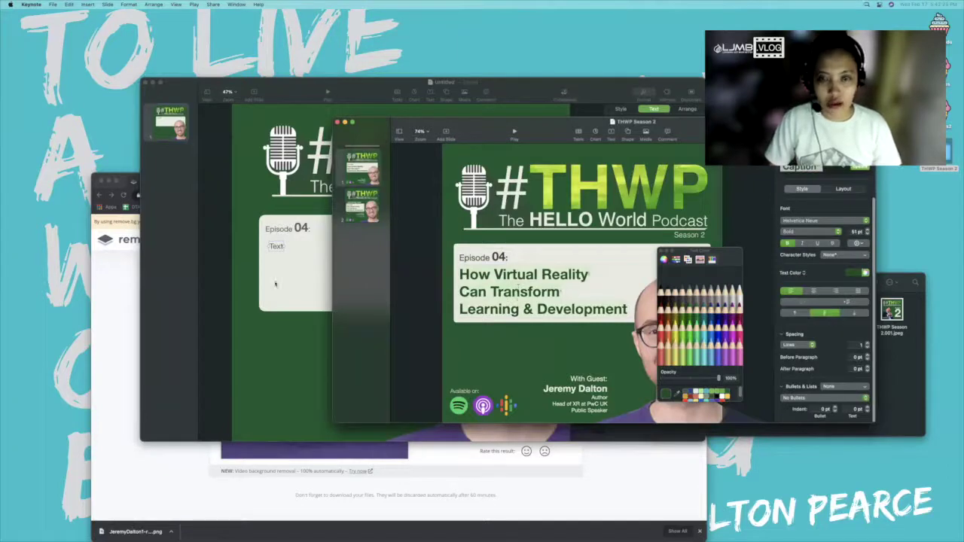
{"action": "double_click", "coordinate": [276, 251]}
{"action": "type", "text": "How Virtual Reality Can Transform Learning & Development"}
{"action": "left_click", "coordinate": [330, 307]}
{"action": "mouse_move", "coordinate": [319, 257]}
{"action": "left_mouse_down"}
{"action": "mouse_move", "coordinate": [309, 270]}
{"action": "mouse_move", "coordinate": [312, 254]}
{"action": "left_mouse_up"}
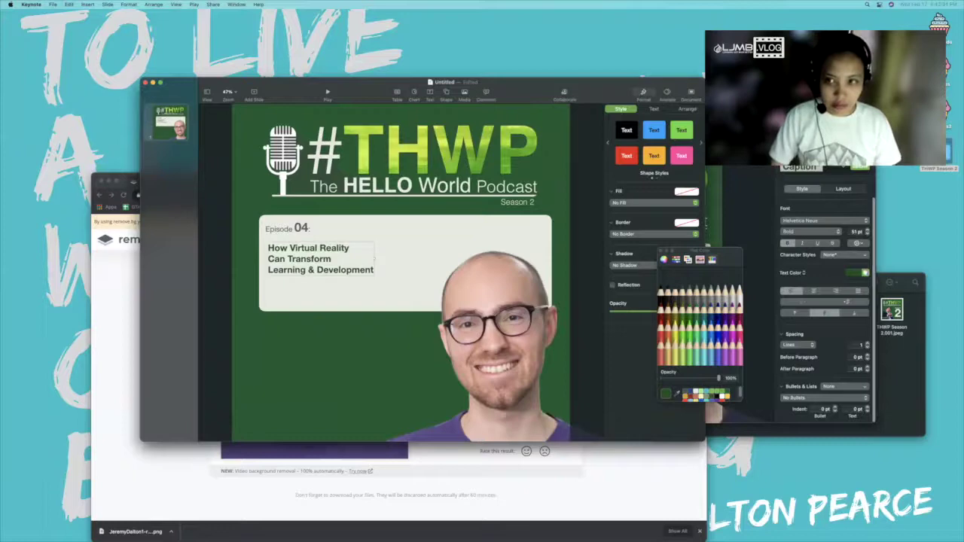
Enlarge the episode title text to 87 pt.
{"action": "left_click", "coordinate": [655, 109]}
{"action": "left_click", "coordinate": [697, 190]}
{"action": "left_click", "coordinate": [697, 190]}
{"action": "left_click", "coordinate": [698, 191]}
{"action": "left_click", "coordinate": [697, 191]}
{"action": "key", "text": "super+plus"}
{"action": "key", "text": "super+plus"}
{"action": "key", "text": "super+plus"}
{"action": "key", "text": "super+plus"}
{"action": "key", "text": "super+plus"}
{"action": "key", "text": "super+plus"}
{"action": "key", "text": "super+plus"}
{"action": "key", "text": "super+plus"}
{"action": "key", "text": "super+plus"}
{"action": "key", "text": "super+plus"}
{"action": "key", "text": "super+plus"}
{"action": "key", "text": "super+plus"}
{"action": "key", "text": "super+plus"}
{"action": "key", "text": "super+plus"}
{"action": "key", "text": "super+plus"}
{"action": "key", "text": "super+plus"}
{"action": "key", "text": "super+plus"}
{"action": "key", "text": "super+plus"}
{"action": "key", "text": "super+plus"}
{"action": "key", "text": "super+plus"}
{"action": "key", "text": "super+plus"}
{"action": "key", "text": "super+plus"}
{"action": "key", "text": "super+plus"}
{"action": "key", "text": "super+plus"}
{"action": "key", "text": "super+plus"}
{"action": "key", "text": "super+plus"}
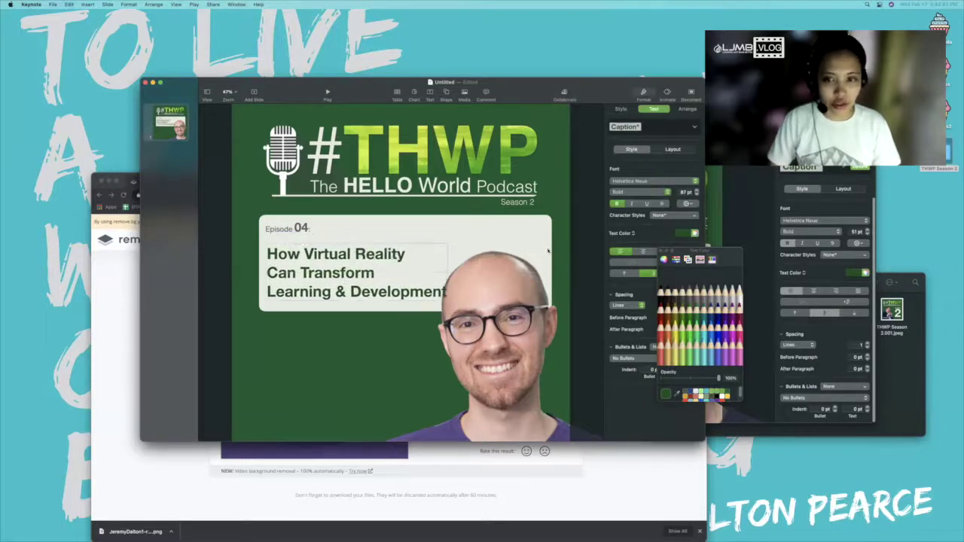
Widen the off-white rectangle on both sides and enlarge the THWP logo slightly to match.
{"action": "left_click", "coordinate": [547, 252]}
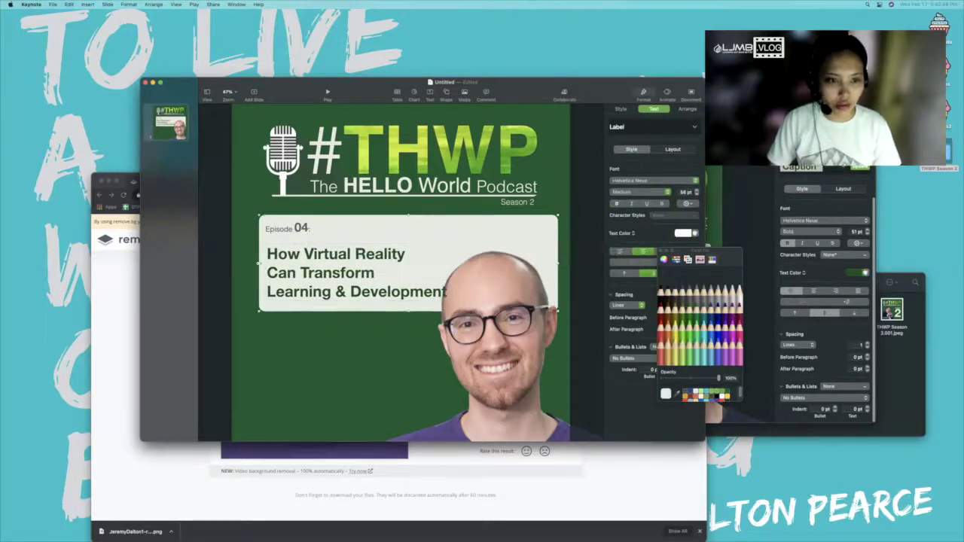
{"action": "left_click", "coordinate": [400, 207]}
{"action": "left_click_drag", "start_coordinate": [400, 241], "coordinate": [400, 247]}
Reposition the episode title and the "Episode 04:" label together near the left edge of the widened rectangle.
{"action": "left_click", "coordinate": [348, 306]}
{"action": "left_click_drag", "start_coordinate": [331, 277], "coordinate": [324, 273]}
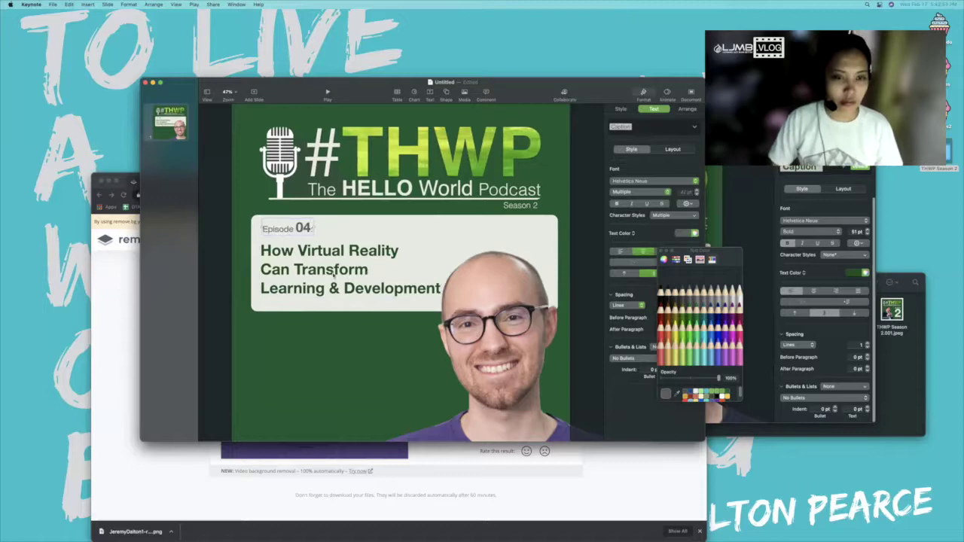
{"action": "left_click_drag", "start_coordinate": [298, 229], "coordinate": [294, 234]}
{"action": "left_click_drag", "start_coordinate": [288, 271], "coordinate": [285, 274]}
{"action": "left_click", "coordinate": [286, 305]}
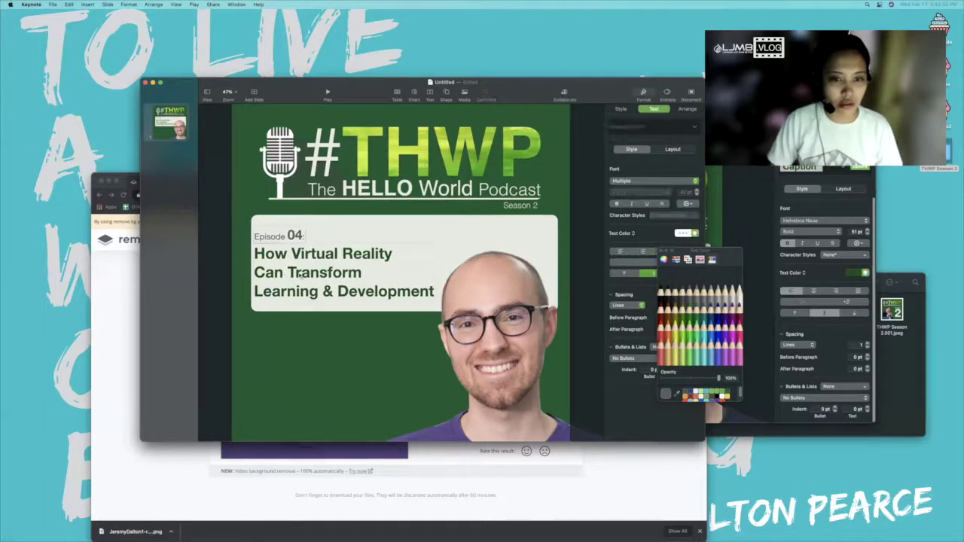
{"action": "left_click", "coordinate": [318, 366]}
Shift the guest photo slightly to the right, clear of the episode title.
{"action": "left_click", "coordinate": [440, 298]}
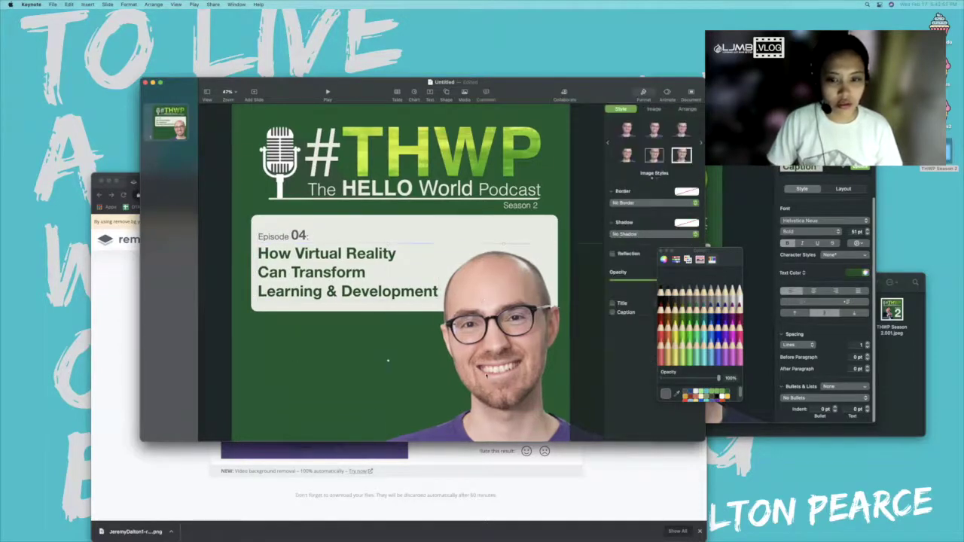
{"action": "left_click_drag", "start_coordinate": [502, 360], "coordinate": [538, 361]}
{"action": "left_click", "coordinate": [300, 389]}
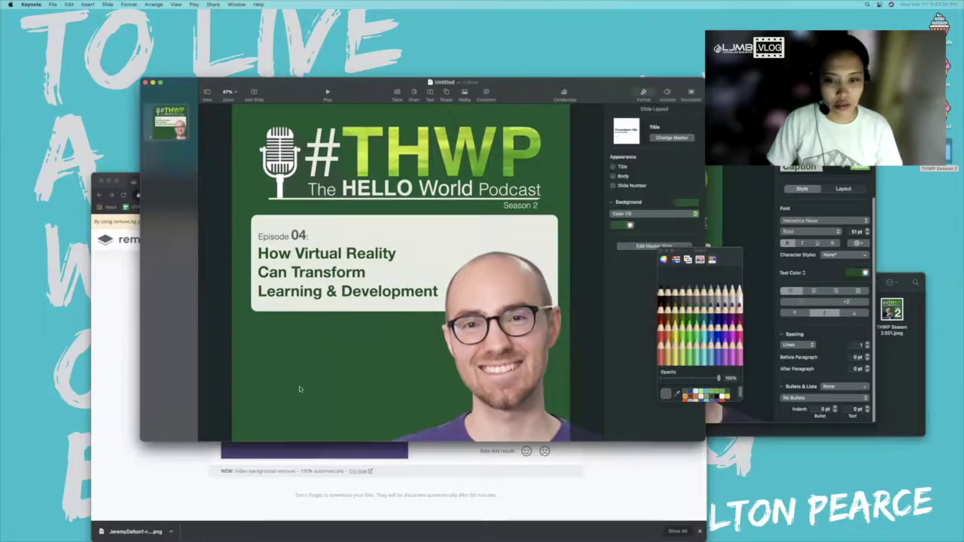
Copy the three podcast platform icons from the THWP Season 2 presentation to the lower-left corner of the new cover.
{"action": "left_click", "coordinate": [763, 226]}
{"action": "left_click", "coordinate": [467, 399]}
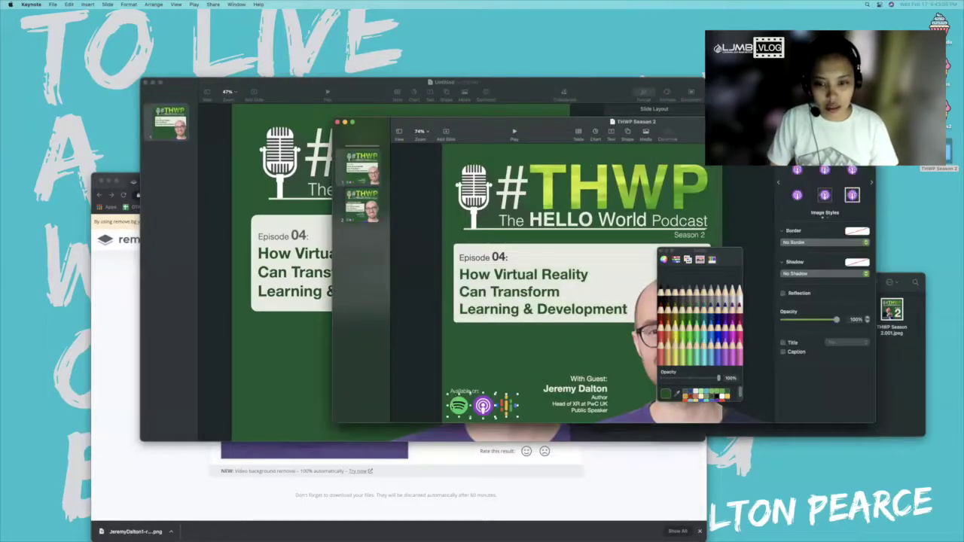
{"action": "left_click", "coordinate": [246, 387]}
{"action": "key", "text": "super+v"}
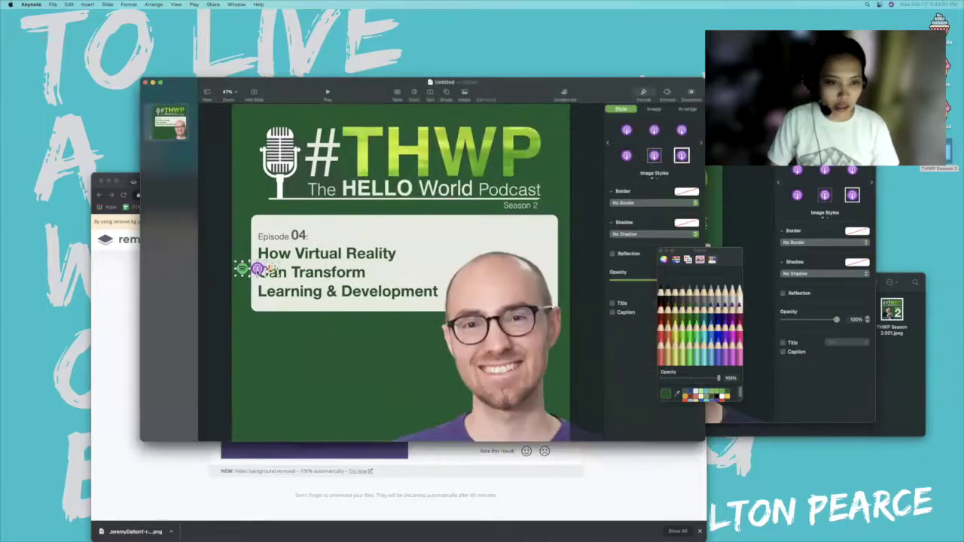
{"action": "left_click_drag", "start_coordinate": [253, 272], "coordinate": [264, 427]}
Group the three platform icons and enlarge the group to about 396 by 145 pt.
{"action": "left_click", "coordinate": [265, 424]}
{"action": "left_click", "coordinate": [696, 110]}
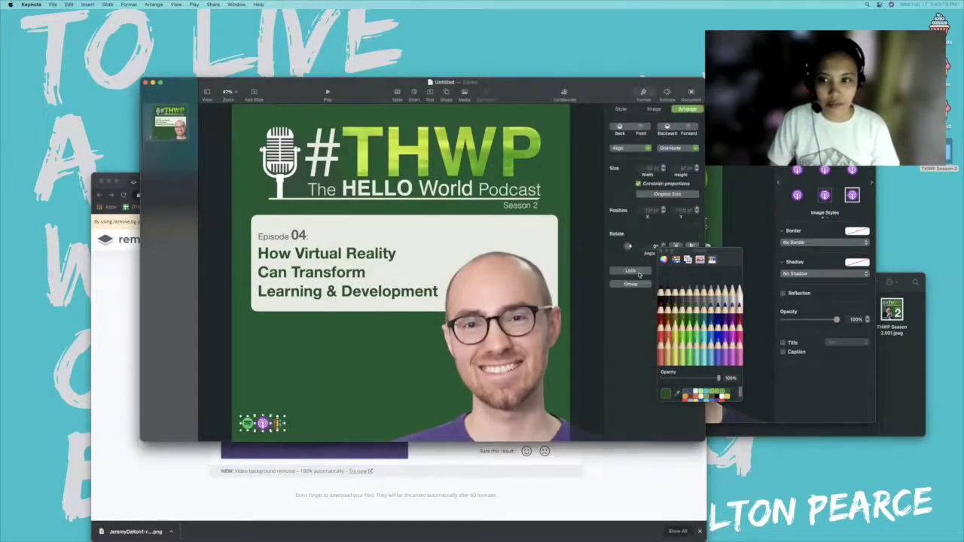
{"action": "mouse_move", "coordinate": [282, 416]}
{"action": "left_mouse_down"}
{"action": "mouse_move", "coordinate": [309, 399]}
{"action": "mouse_move", "coordinate": [294, 424]}
{"action": "left_mouse_up"}
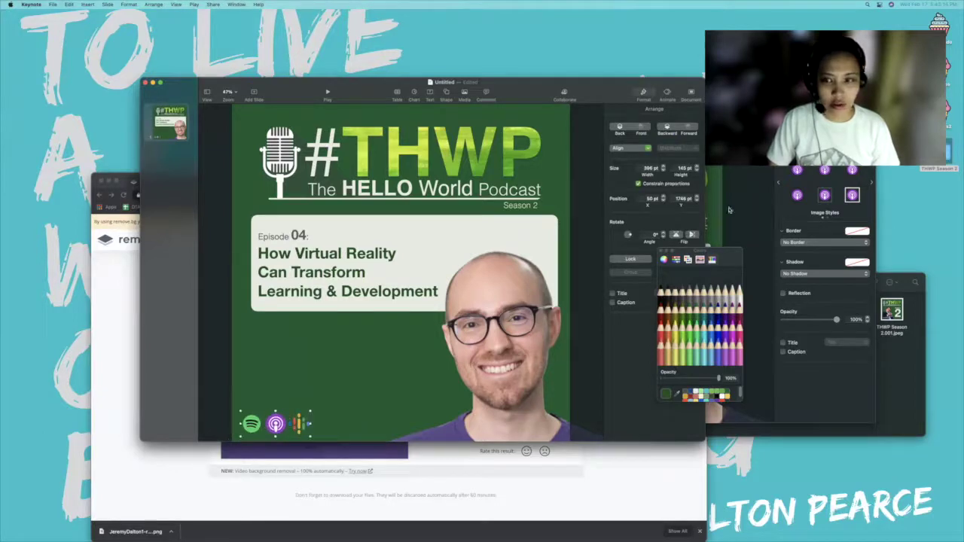
Add a text box reading "Available on:" directly above the platform icons, starting at their left edge.
{"action": "left_click", "coordinate": [429, 92]}
{"action": "left_click_drag", "start_coordinate": [400, 273], "coordinate": [250, 408]}
{"action": "left_click", "coordinate": [696, 391]}
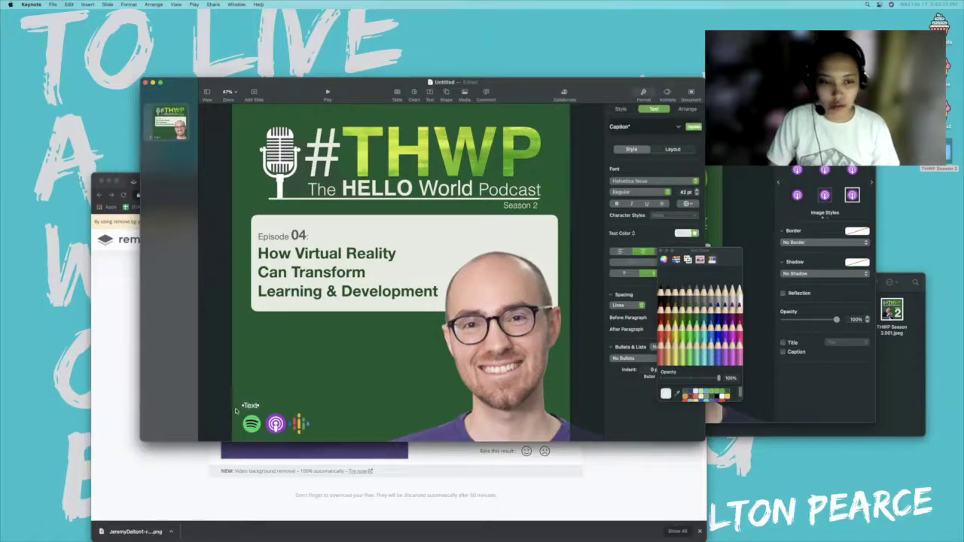
{"action": "double_click", "coordinate": [250, 406]}
{"action": "type", "text": "Available on"}
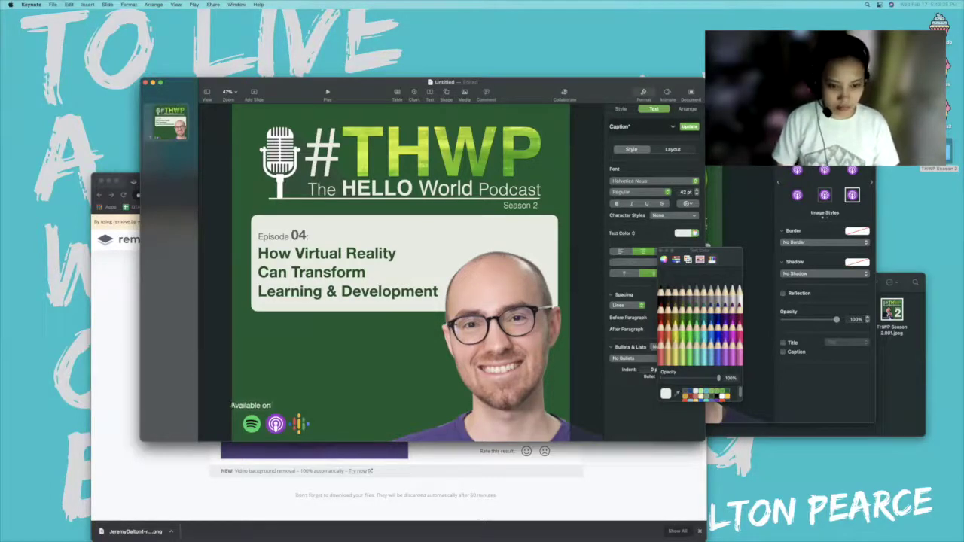
{"action": "left_click_drag", "start_coordinate": [263, 406], "coordinate": [272, 408]}
Set the "Available on:" label's typeface to Helvetica Neue Thin.
{"action": "left_click", "coordinate": [630, 110]}
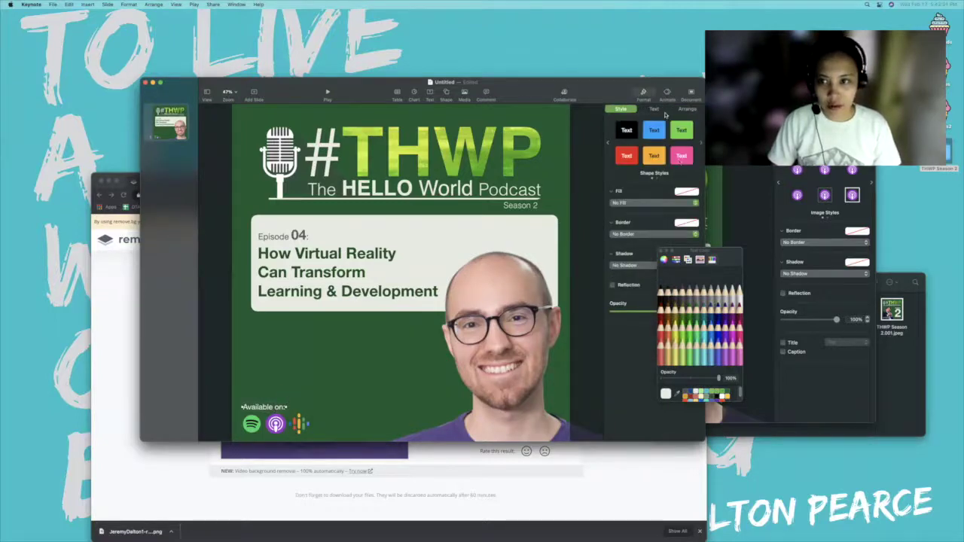
{"action": "left_click", "coordinate": [661, 110]}
{"action": "left_click_drag", "start_coordinate": [702, 254], "coordinate": [759, 278]}
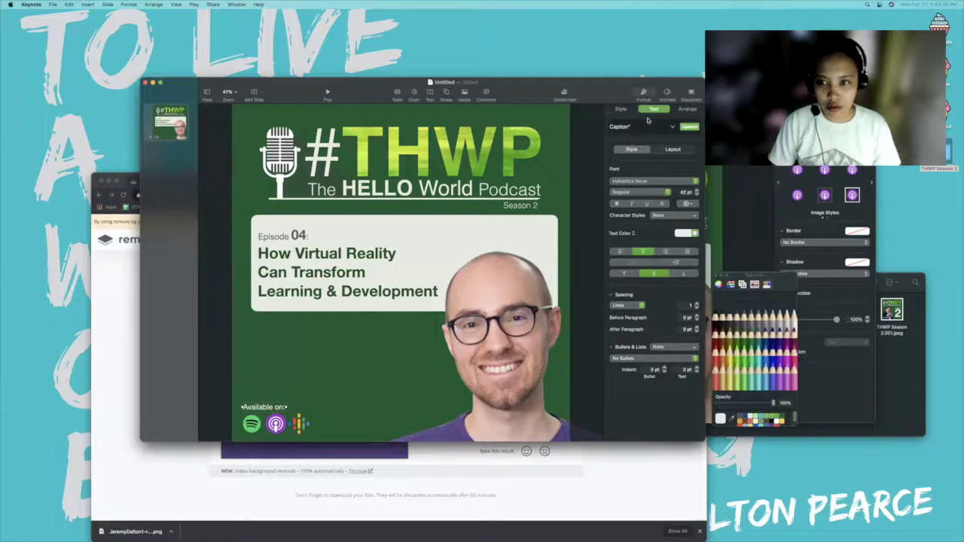
{"action": "left_click", "coordinate": [628, 110]}
{"action": "left_click", "coordinate": [678, 111]}
{"action": "left_click", "coordinate": [625, 111]}
{"action": "left_click", "coordinate": [659, 111]}
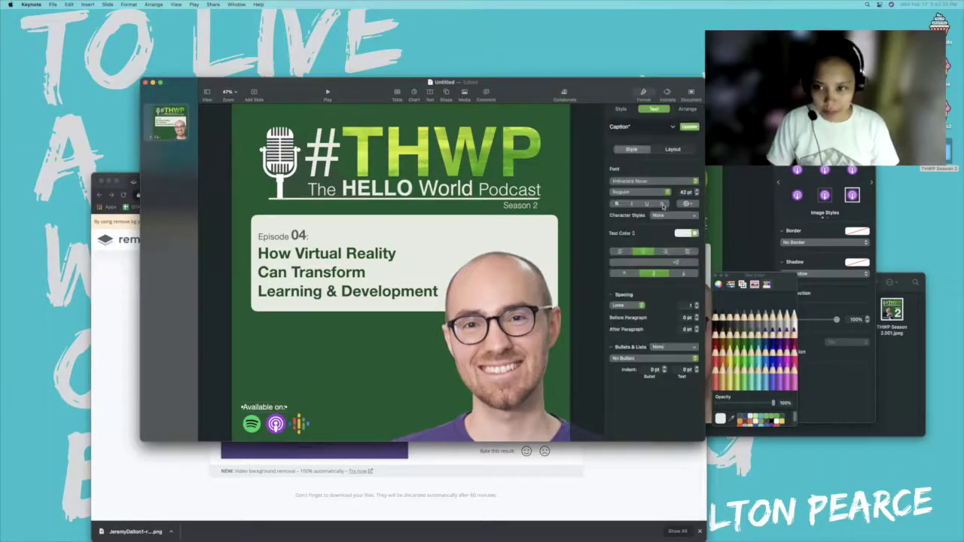
{"action": "left_click", "coordinate": [637, 192]}
{"action": "left_click", "coordinate": [623, 237]}
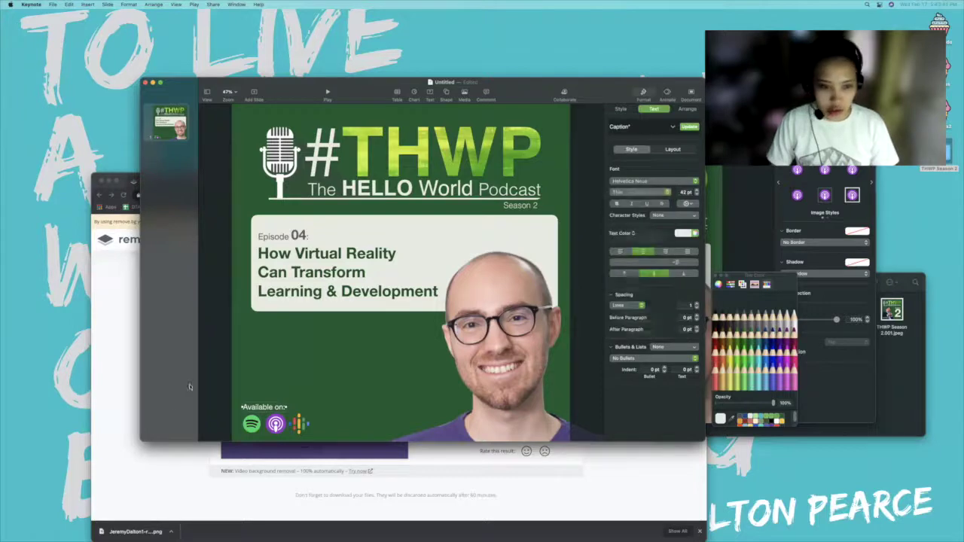
Nudge the platform icons slightly down, away from the "Available on:" label.
{"action": "left_click", "coordinate": [303, 409]}
{"action": "left_click_drag", "start_coordinate": [275, 410], "coordinate": [276, 426]}
{"action": "left_click", "coordinate": [282, 439]}
{"action": "left_click", "coordinate": [314, 420]}
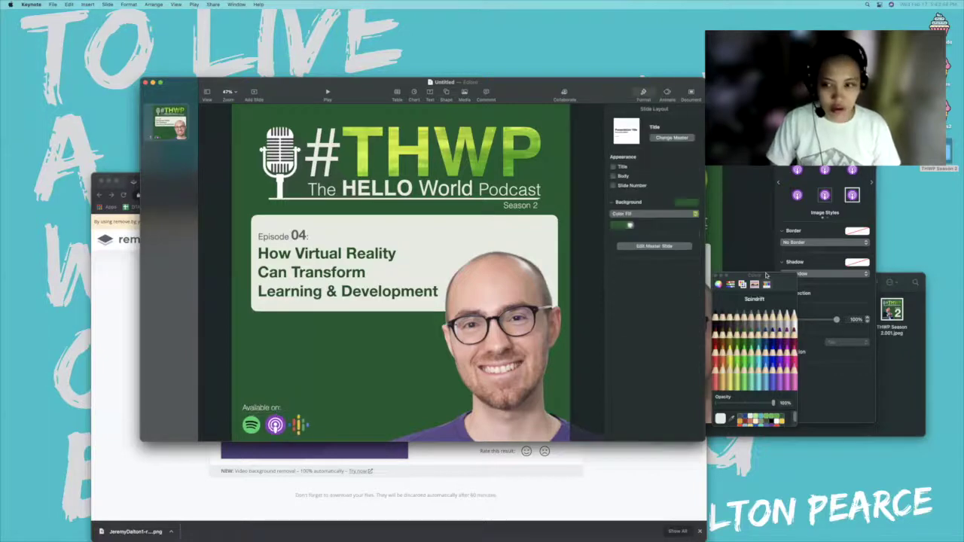
Check the guest details on the THWP Season 2 cover and add a text box for them between the icons and guest photo.
{"action": "left_click", "coordinate": [770, 242]}
{"action": "left_click", "coordinate": [594, 387]}
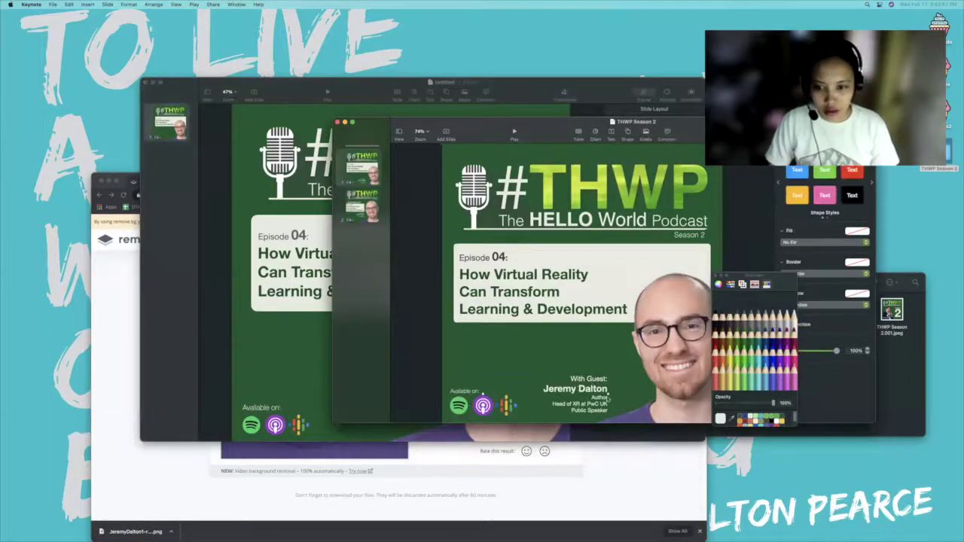
{"action": "left_click", "coordinate": [302, 354]}
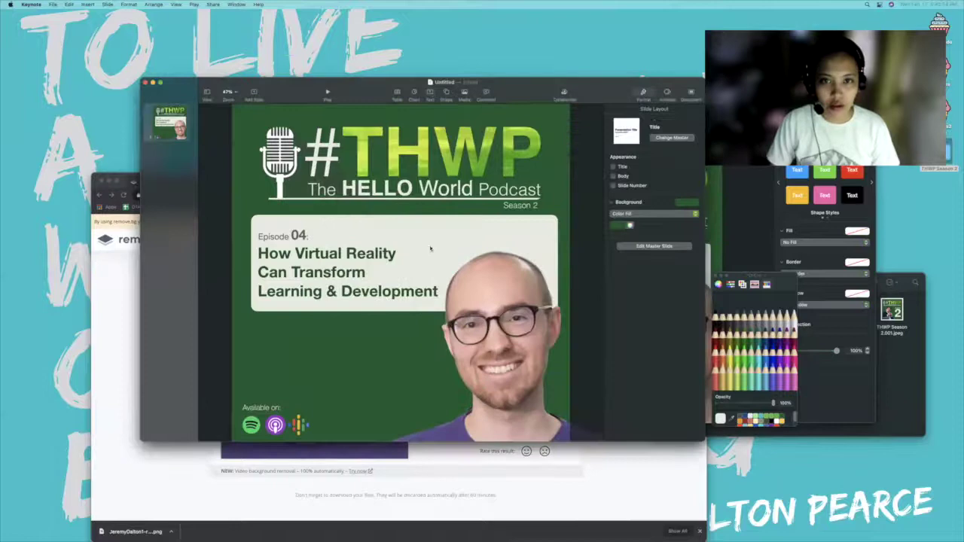
{"action": "left_click", "coordinate": [430, 92]}
{"action": "left_click_drag", "start_coordinate": [398, 277], "coordinate": [370, 378]}
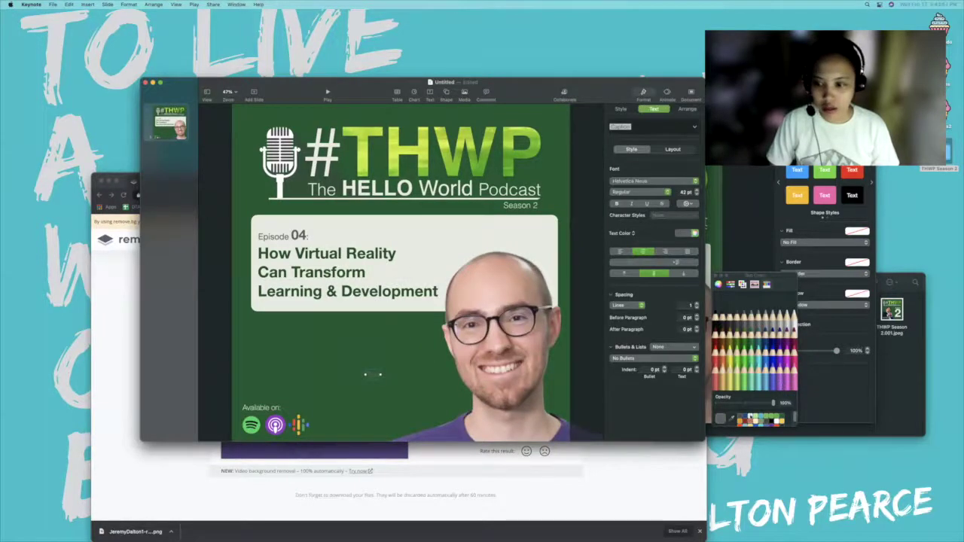
{"action": "double_click", "coordinate": [374, 376]}
Copy the "With Guest:" text with the guest's name and roles from the THWP Season 2 presentation into the new text box.
{"action": "key", "text": "super+Tab"}
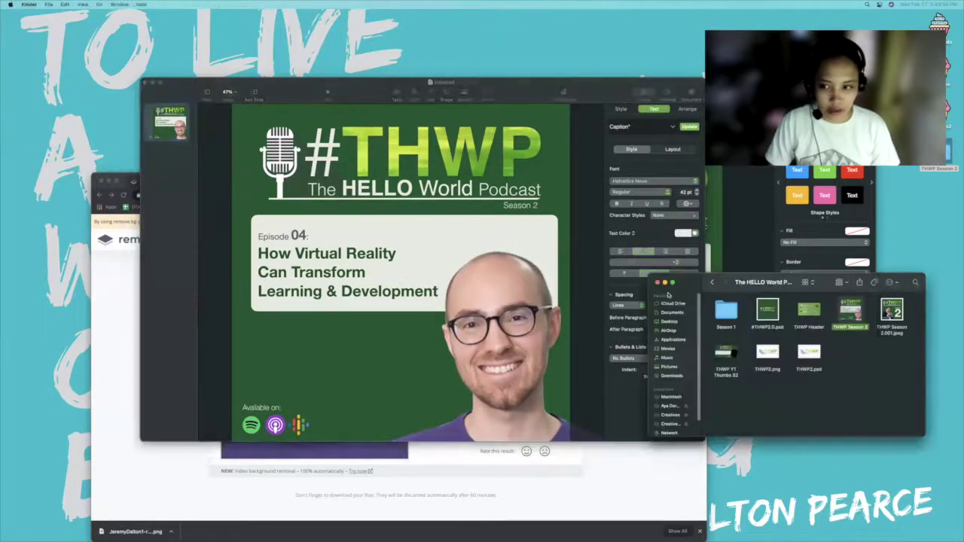
{"action": "key", "text": "super+Tab"}
{"action": "left_click", "coordinate": [741, 251]}
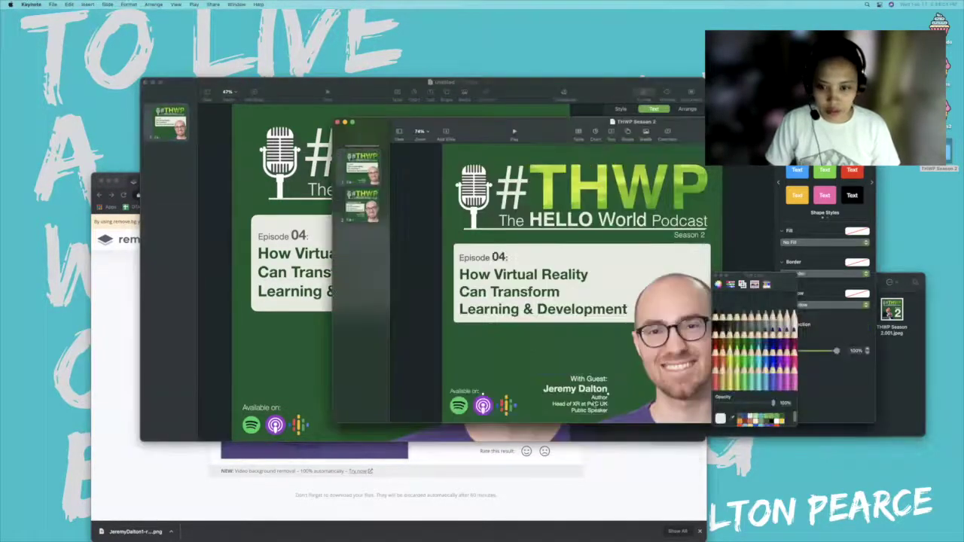
{"action": "left_click", "coordinate": [594, 404]}
{"action": "left_click_drag", "start_coordinate": [570, 378], "coordinate": [608, 413]}
{"action": "key", "text": "super+c"}
{"action": "left_click", "coordinate": [286, 354]}
{"action": "key", "text": "super+v"}
Enlarge all the guest details text by several size increments, keeping its mixed sizes.
{"action": "key", "text": "super+a"}
{"action": "key", "text": "super+plus"}
{"action": "key", "text": "super+plus"}
{"action": "key", "text": "super+plus"}
{"action": "key", "text": "super+plus"}
{"action": "key", "text": "super+plus"}
{"action": "key", "text": "super+plus"}
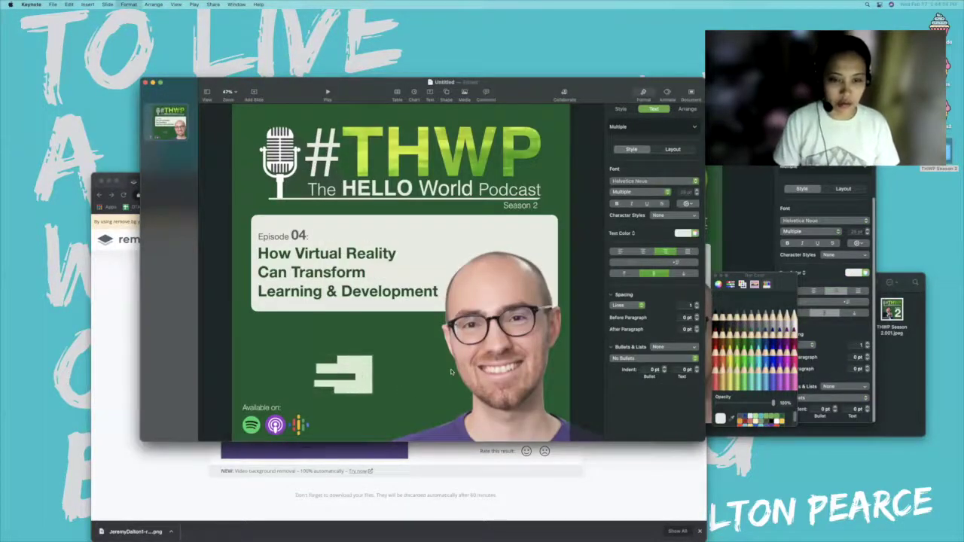
Move the guest details text down beside the guest's shoulder and compare the cover with the THWP Season 2 version.
{"action": "left_click", "coordinate": [421, 396]}
{"action": "left_click_drag", "start_coordinate": [348, 375], "coordinate": [389, 412]}
{"action": "left_click", "coordinate": [714, 249]}
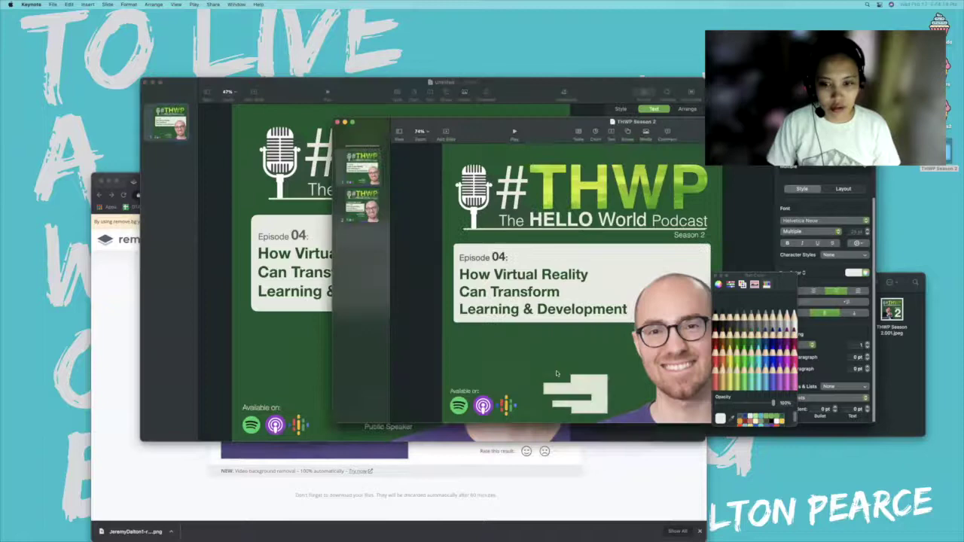
{"action": "left_click", "coordinate": [328, 343]}
{"action": "left_click", "coordinate": [424, 334]}
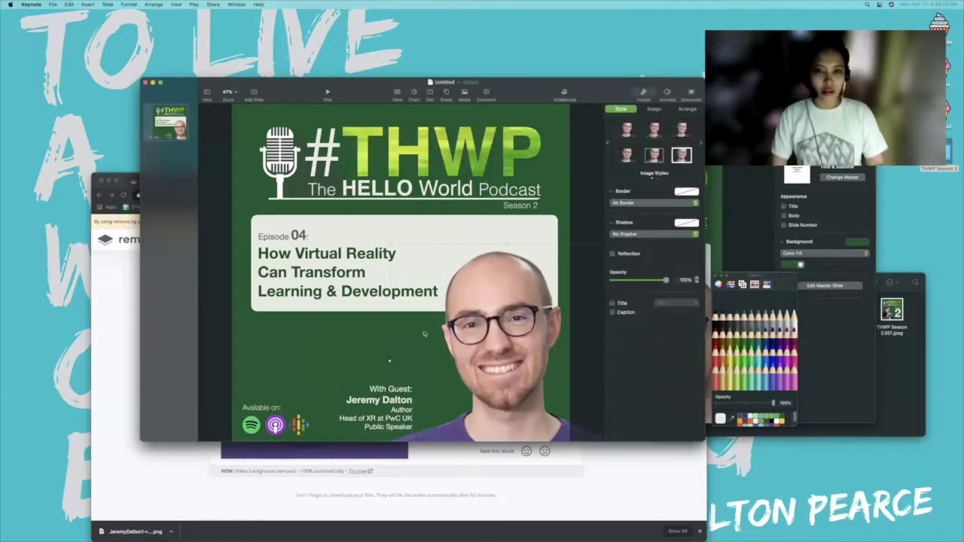
{"action": "left_click", "coordinate": [336, 346]}
{"action": "left_click_drag", "start_coordinate": [535, 95], "coordinate": [488, 94]}
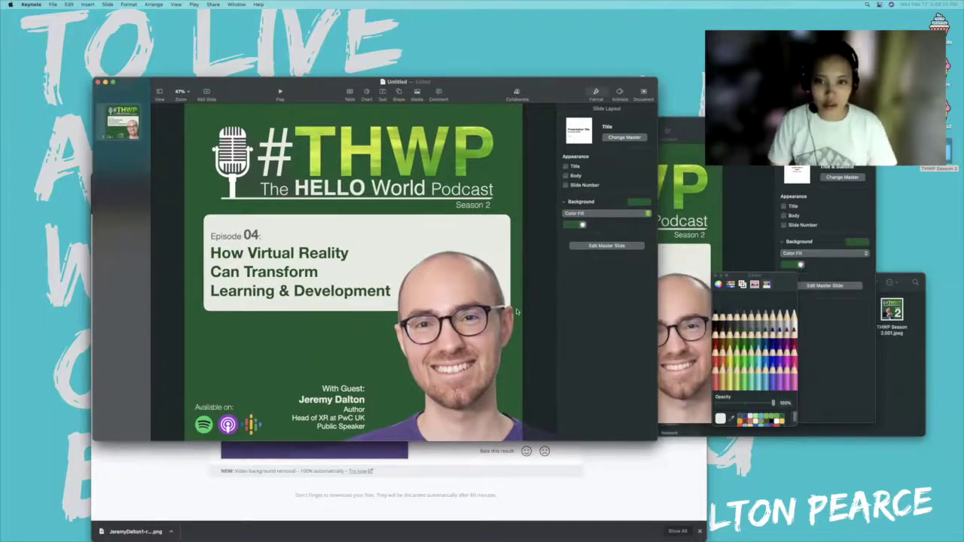
Export the cover as a high-quality JPEG to the Desktop under the name Untitled, and open the exported Untitled.001.jpeg.
{"action": "left_click", "coordinate": [53, 4]}
{"action": "mouse_move", "coordinate": [68, 94]}
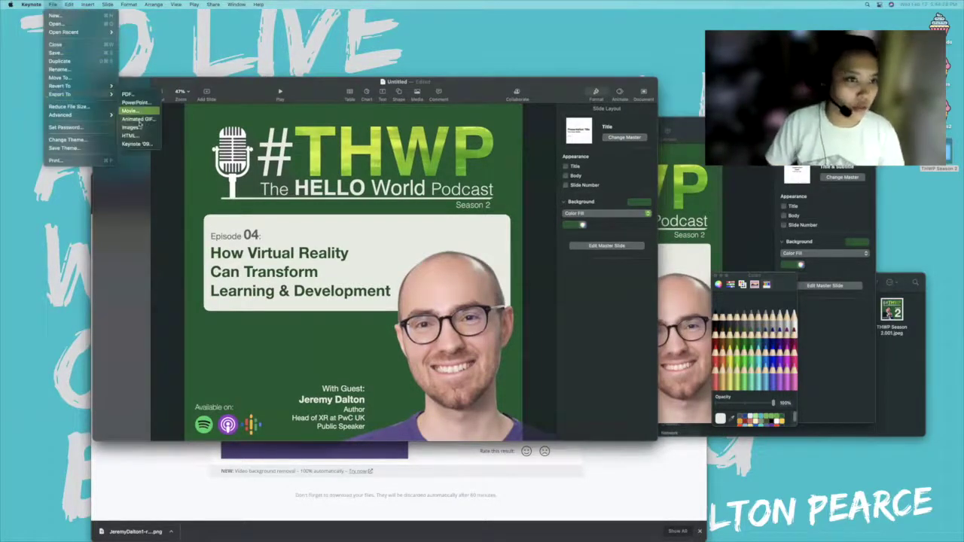
{"action": "left_click", "coordinate": [137, 129]}
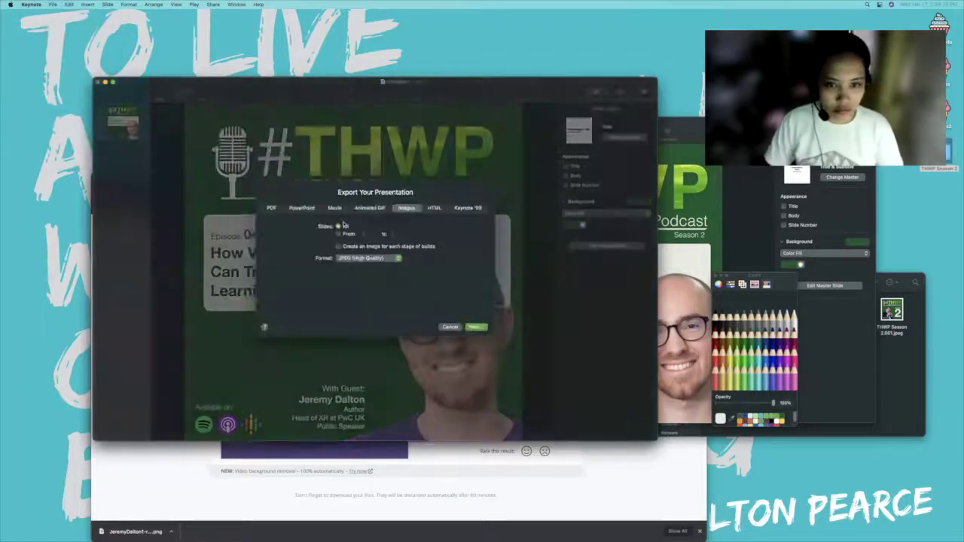
{"action": "left_click", "coordinate": [476, 327]}
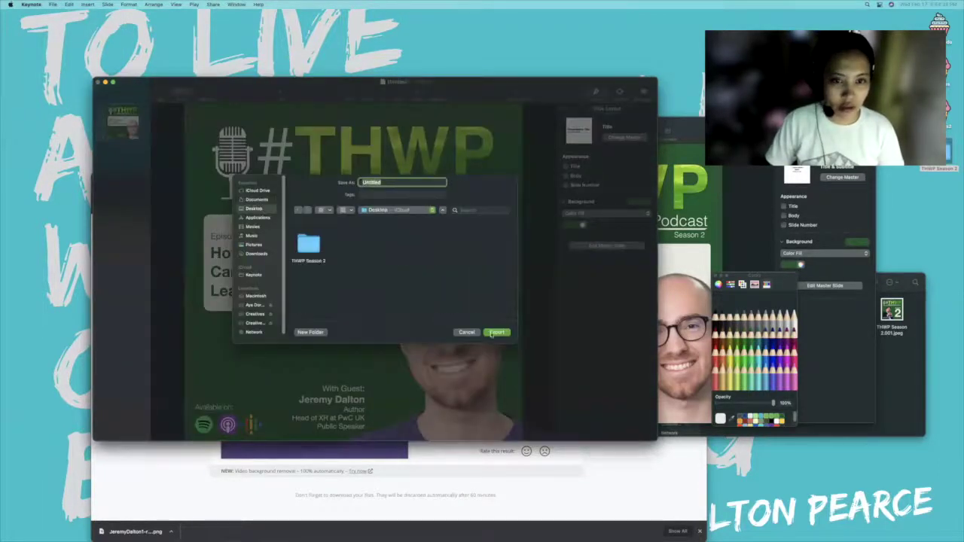
{"action": "left_click", "coordinate": [495, 332]}
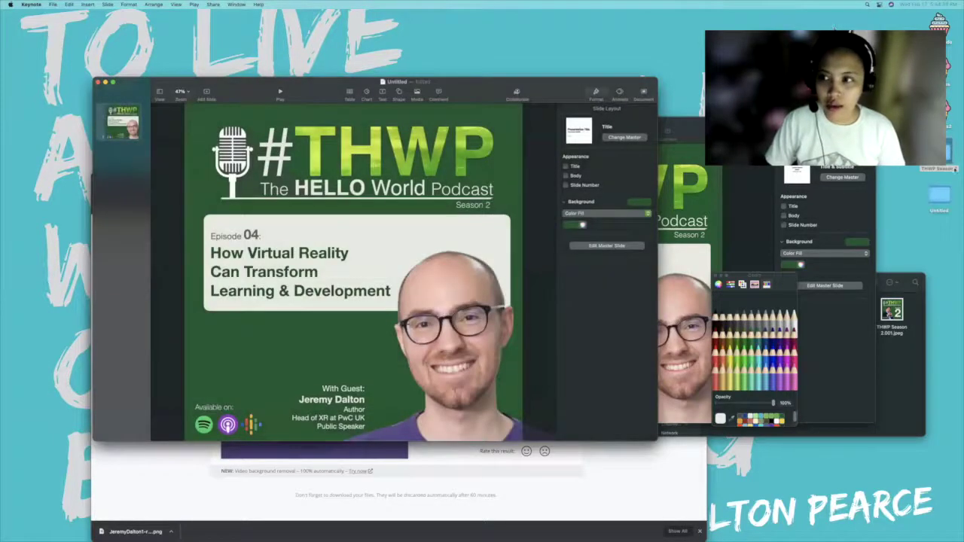
{"action": "double_click", "coordinate": [944, 195]}
{"action": "double_click", "coordinate": [84, 319]}
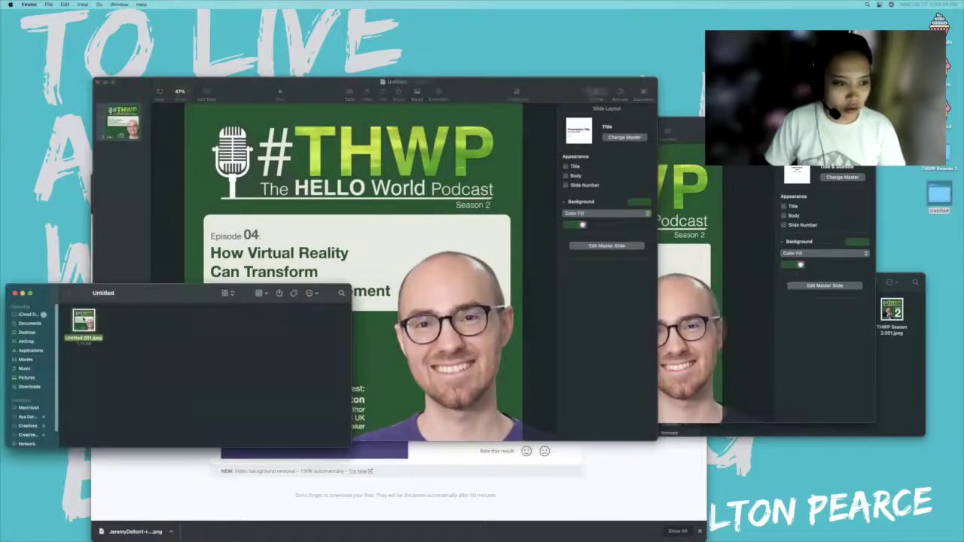